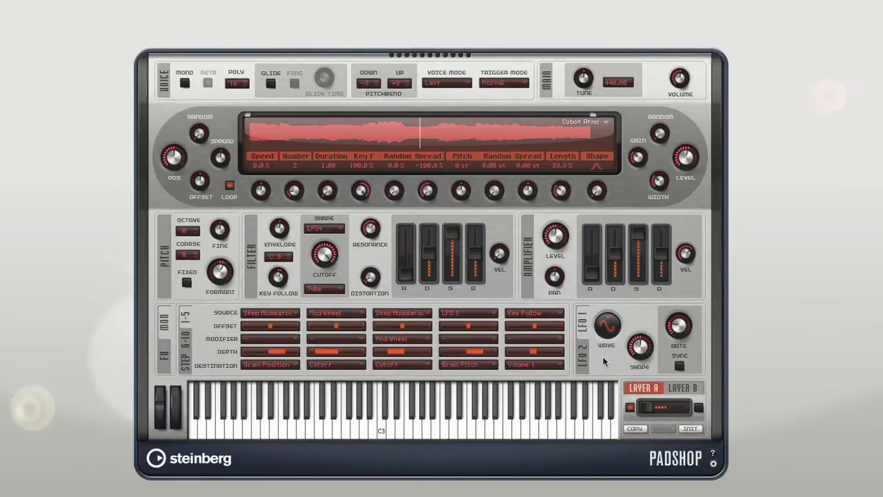
Set LFO 2's waveform to Saw and switch between LFO 1 and LFO 2 to compare their settings, ending on LFO 1.
left_click(607, 326)
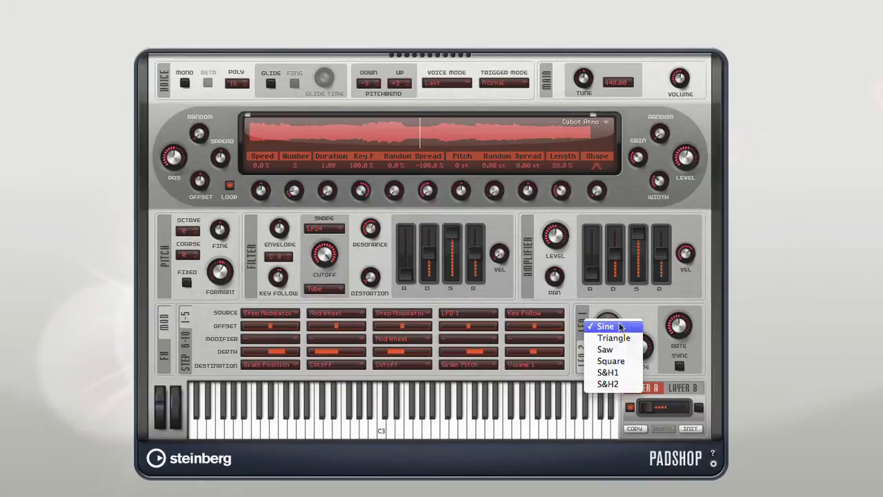
left_click(611, 350)
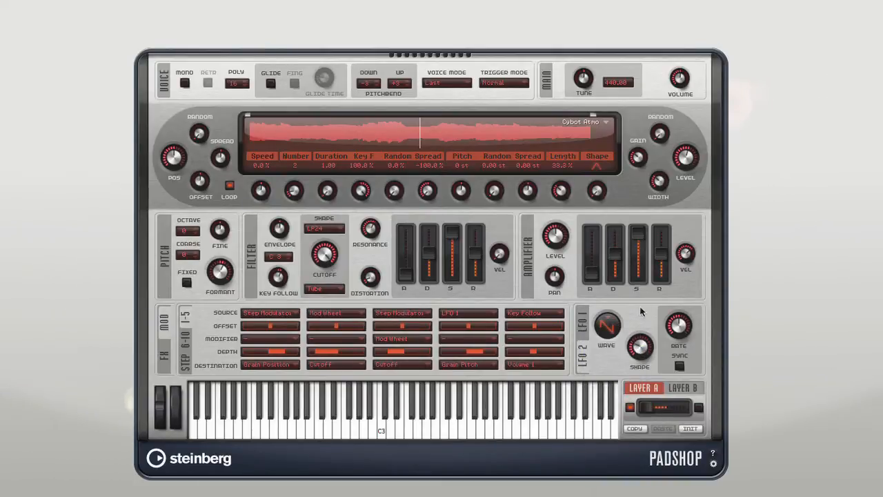
left_click(587, 323)
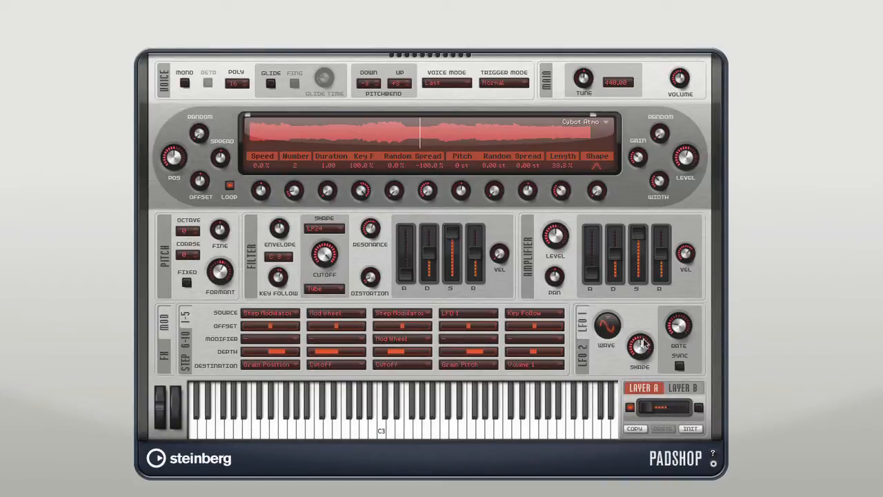
left_click(587, 348)
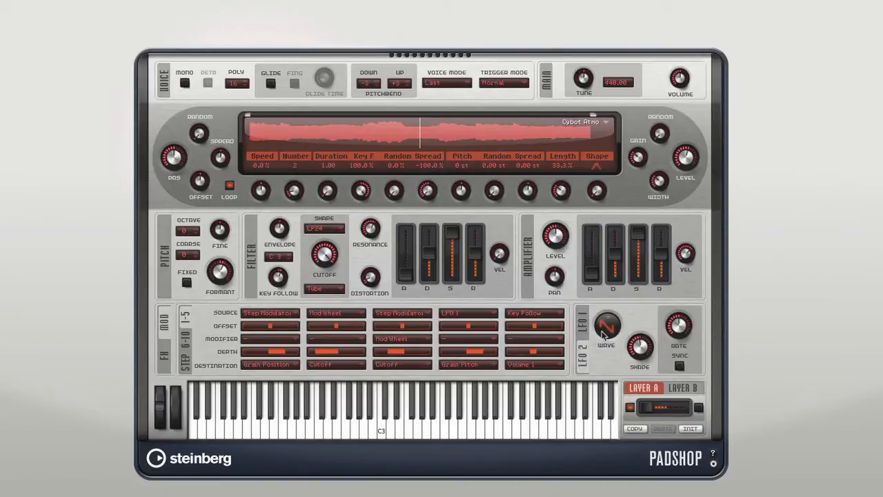
left_click(582, 331)
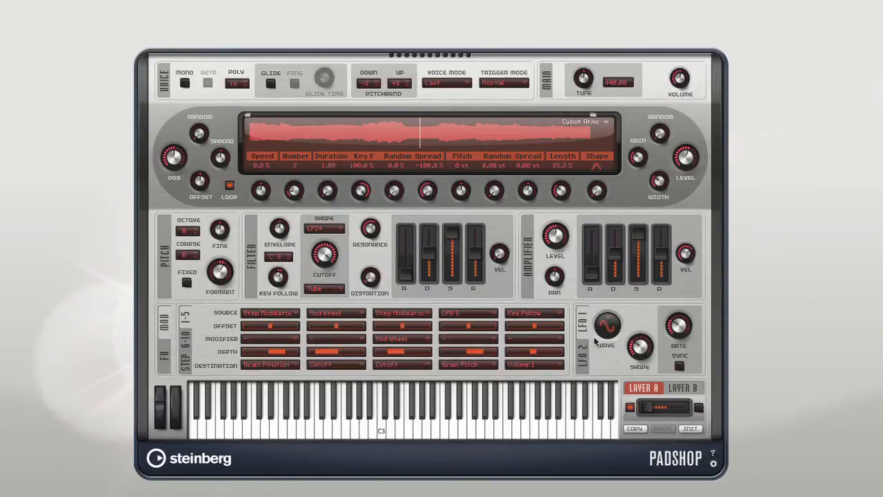
left_click(583, 352)
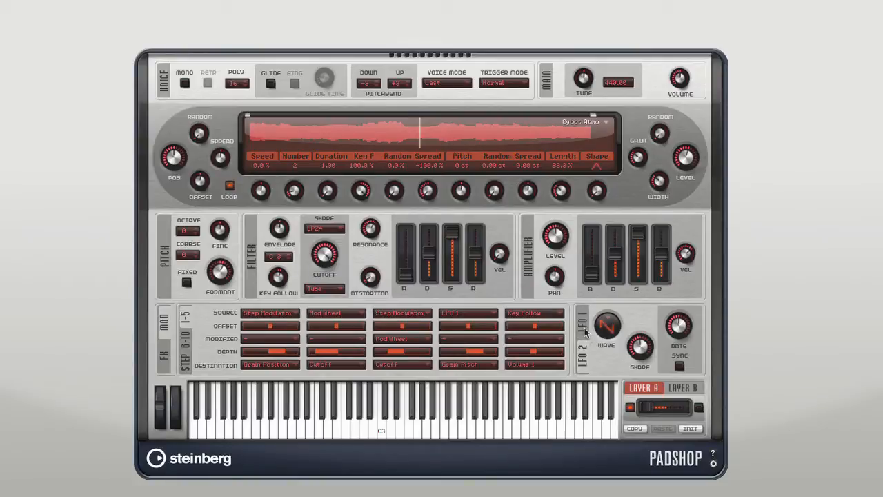
left_click(583, 323)
Try different waveforms for LFO 1, going from Sine to Saw and then S&H1.
left_click(609, 327)
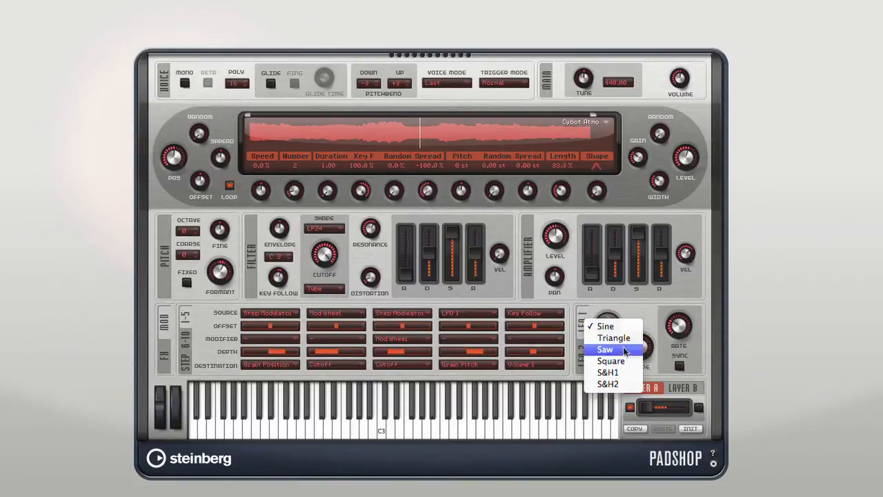
left_click(616, 327)
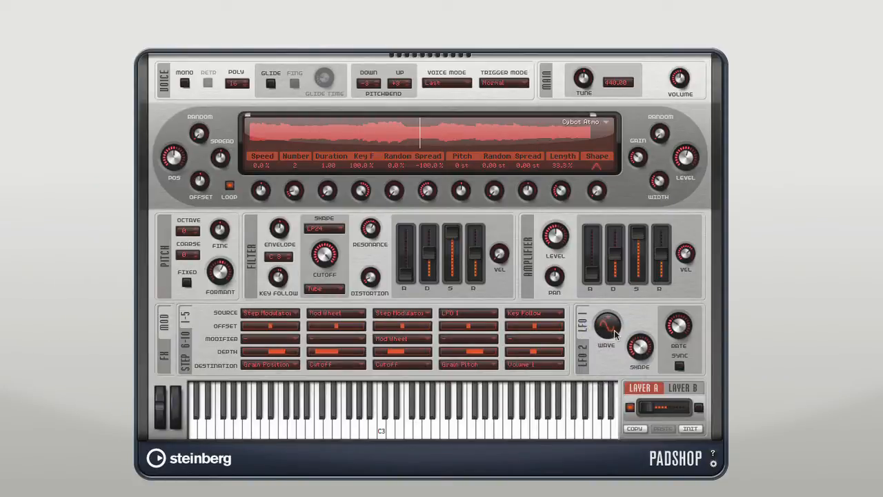
left_click(624, 326)
left_click(602, 350)
left_click(612, 336)
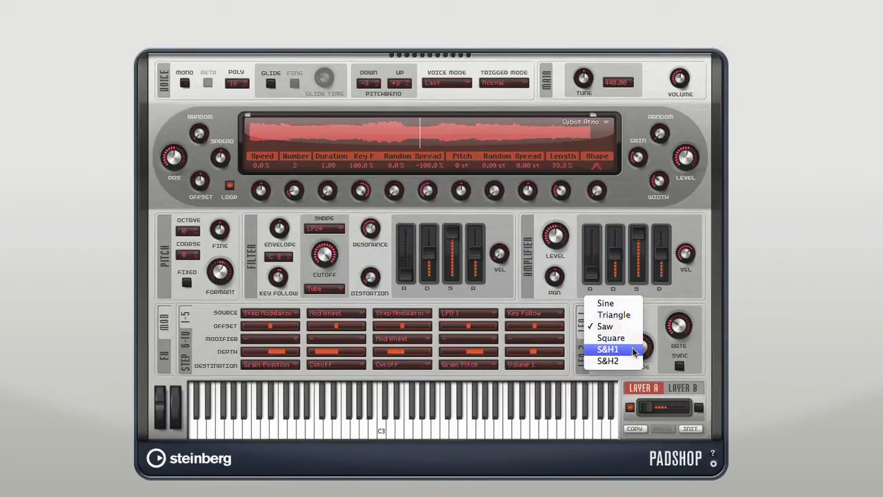
left_click(633, 350)
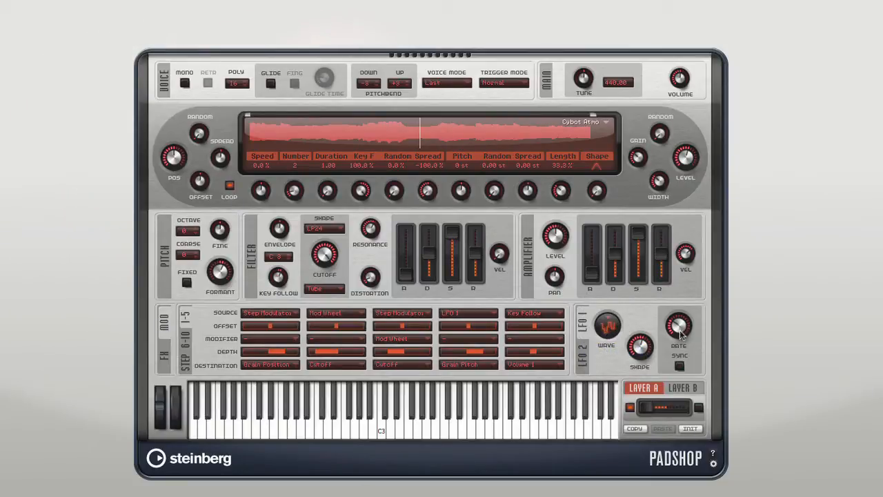
Turn on tempo sync for LFO 1, check its rate options, and turn sync off again.
left_click(680, 367)
left_click(680, 336)
left_click(685, 301)
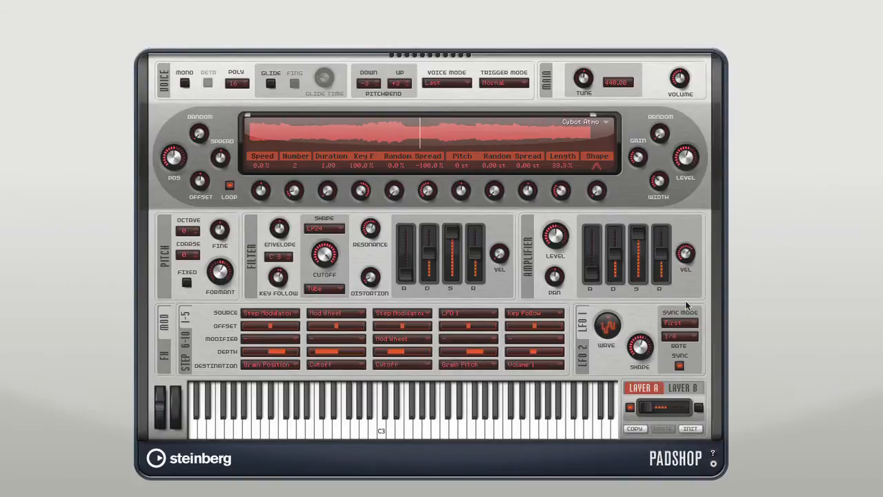
left_click(680, 365)
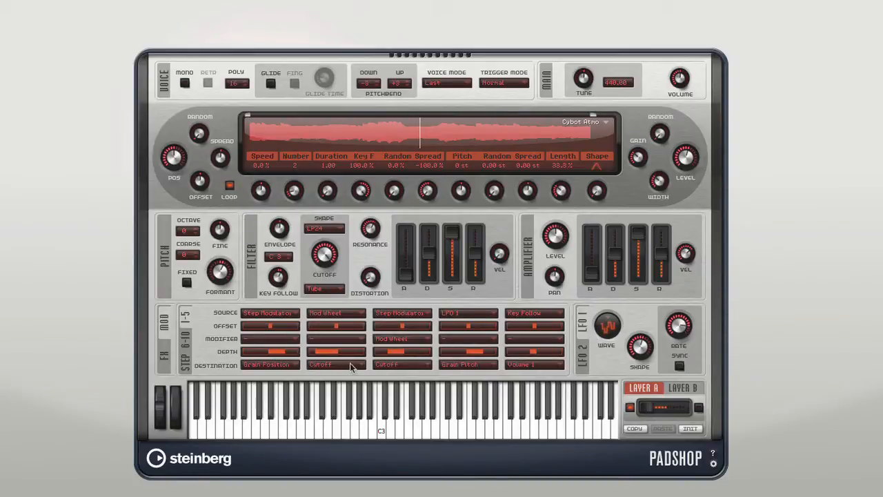
Examine the available sources and destinations of the first modulation slot without changing them.
left_click(294, 315)
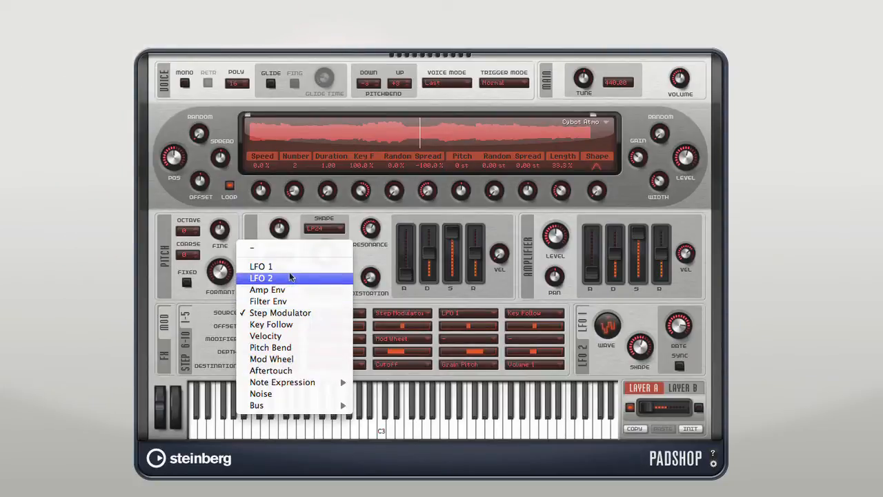
left_click(218, 346)
left_click(276, 364)
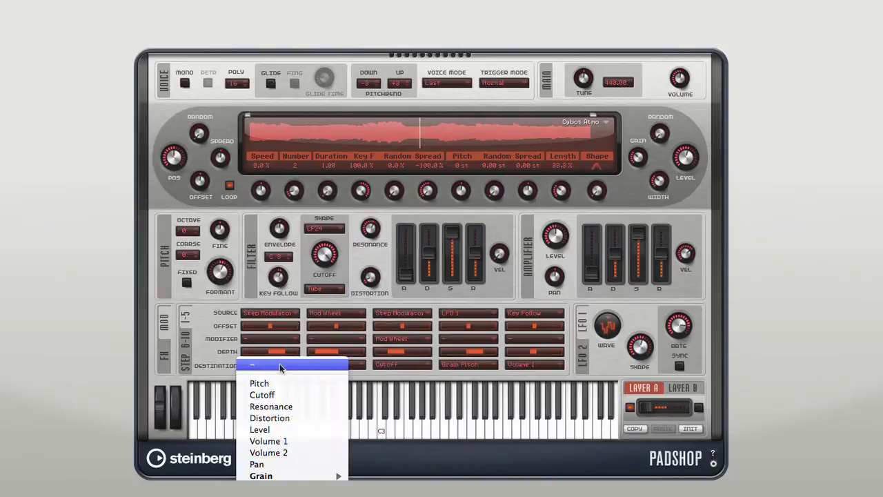
left_click(205, 373)
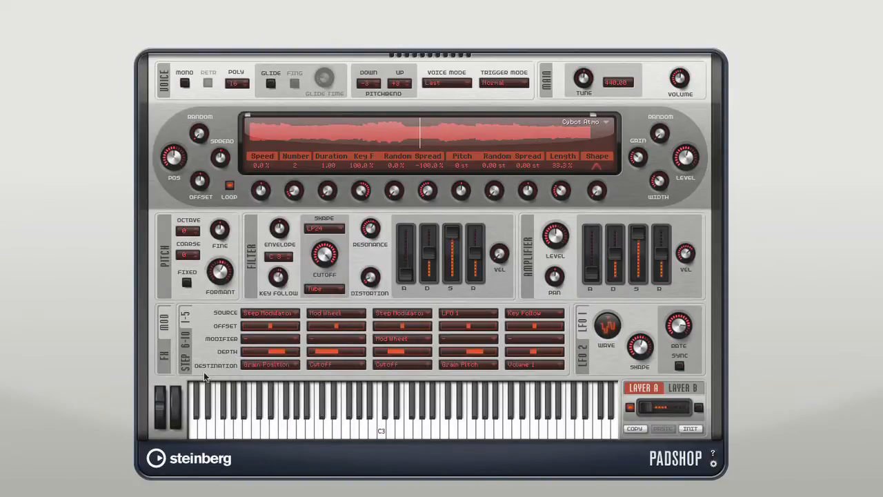
Initialize Layer A and load the Big sample from the 01 Synths folder.
left_click(691, 428)
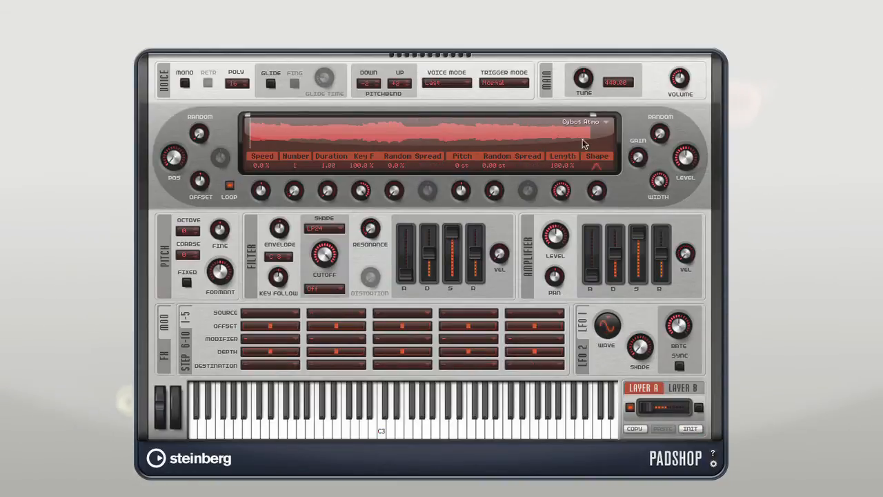
left_click(605, 124)
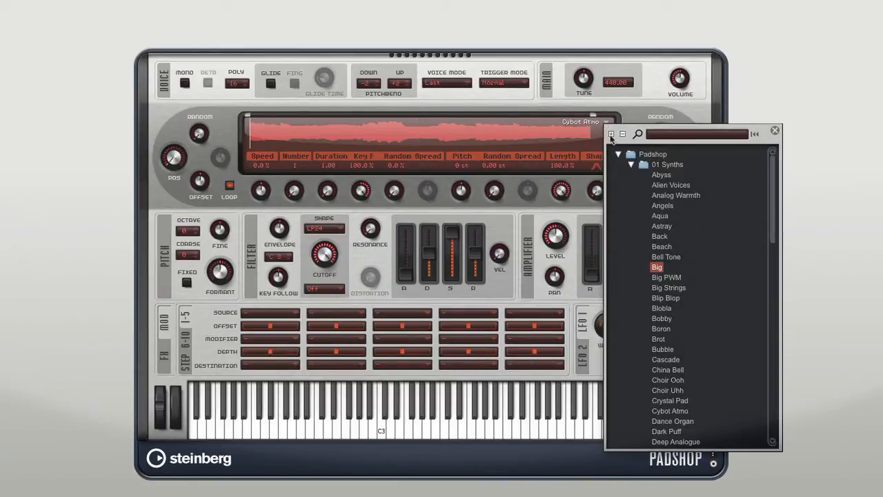
left_click(657, 269)
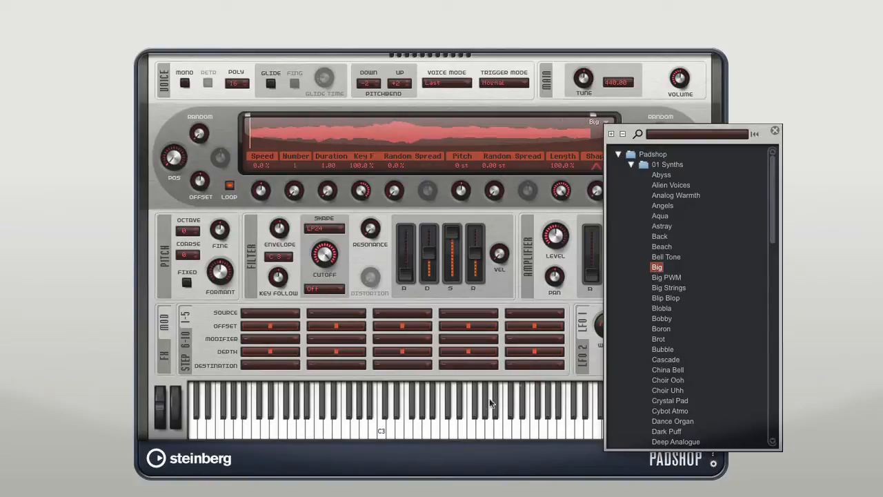
Close the sample browser and play notes around C3 to hear the unmodulated sound.
left_click(383, 423)
left_click(383, 423)
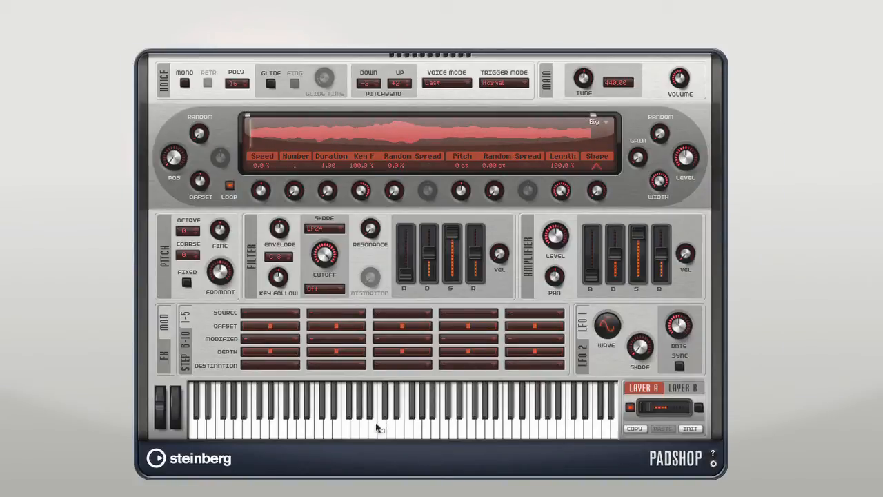
left_click(366, 427)
left_click(372, 428)
Keep LFO 1's waveform at Sine and route LFO 1 to Pitch in the first modulation slot.
left_click(617, 327)
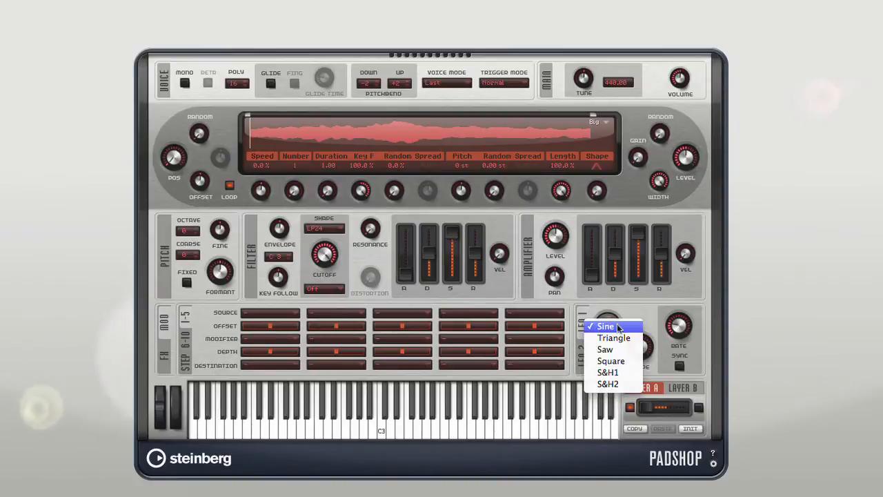
left_click(616, 329)
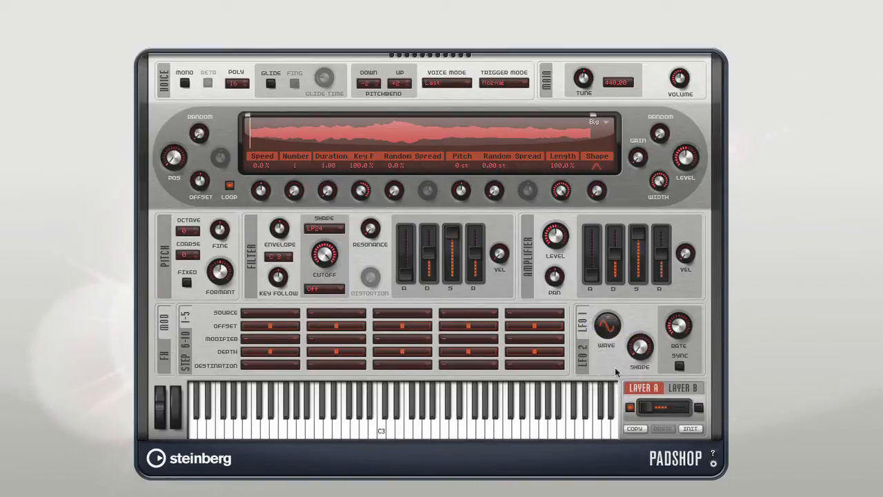
left_click(290, 315)
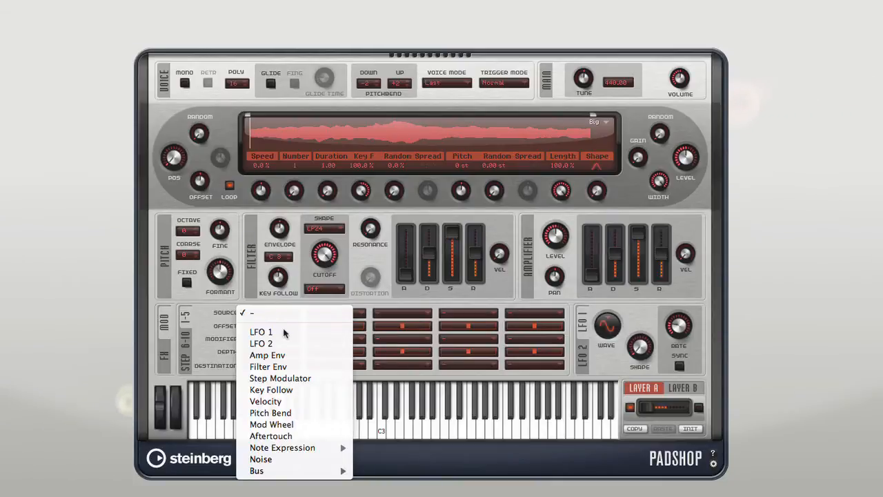
left_click(284, 330)
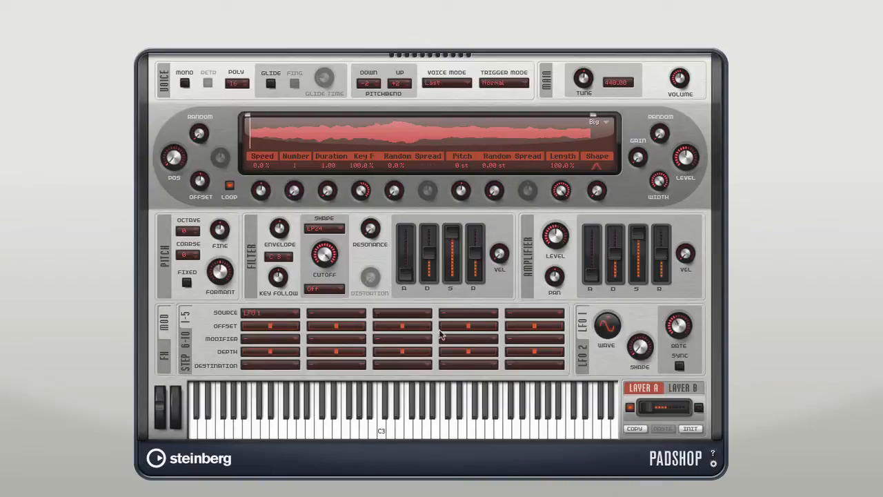
left_click(275, 367)
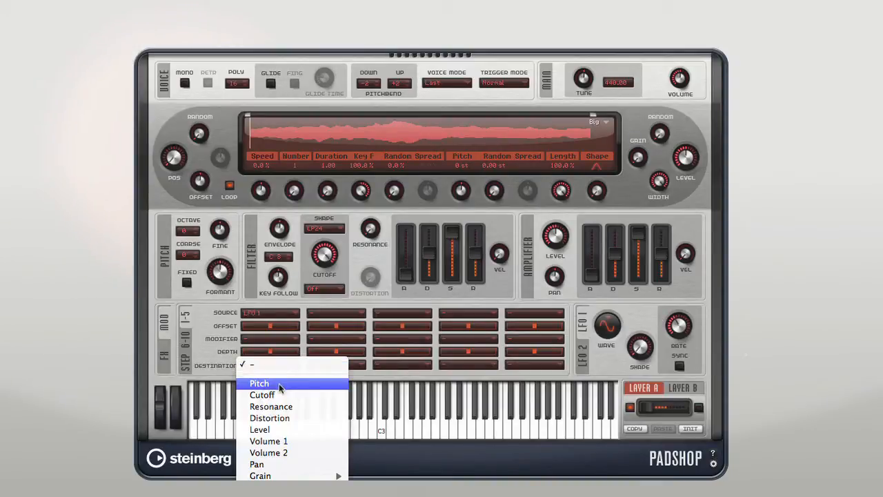
left_click(279, 385)
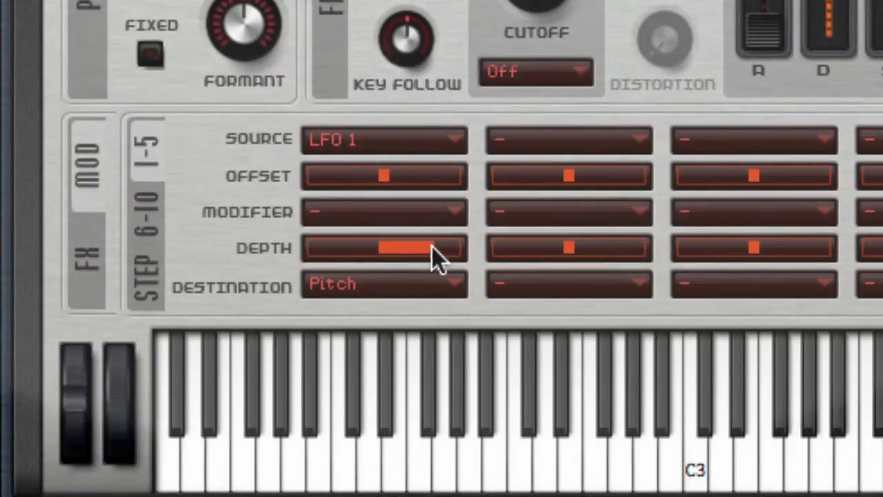
Raise the first modulation slot's depth close to its positive maximum and play C3 to hear the pitch modulation.
mouse_move(432, 246)
left_mouse_down()
mouse_move(320, 247)
mouse_move(452, 252)
mouse_move(433, 257)
left_mouse_up()
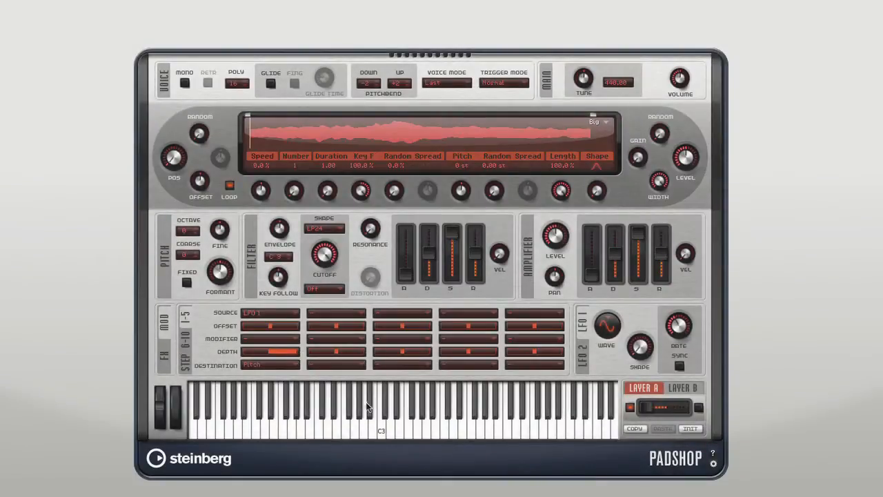
left_click(383, 432)
Change the first modulation slot's destination to Volume 1 and play C3 to hear the effect.
left_click(282, 370)
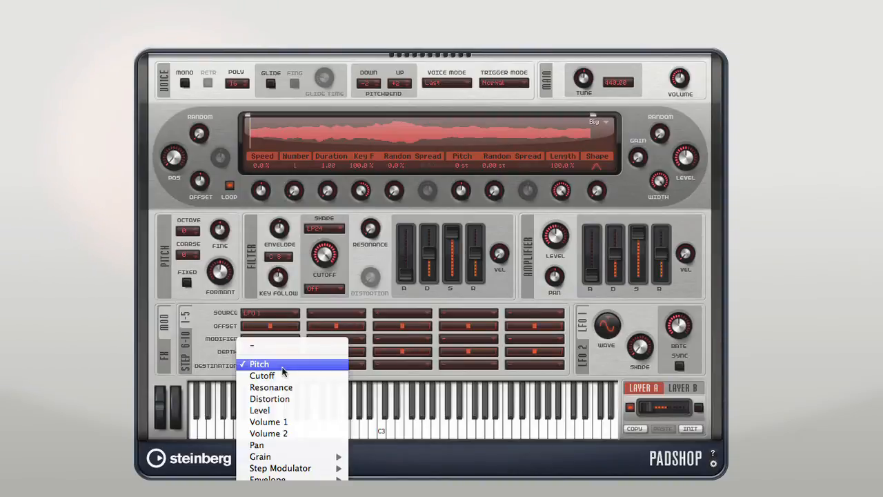
left_click(345, 421)
left_click(383, 435)
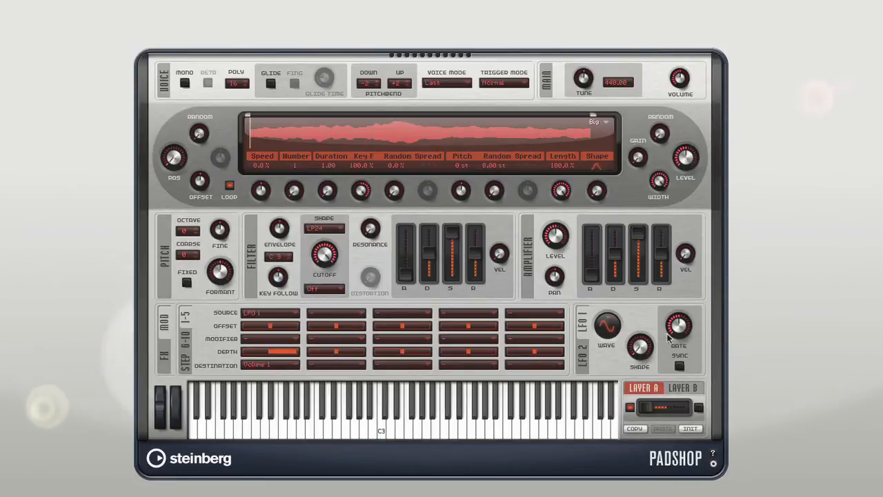
Audition LFO 1's Triangle, Saw, Square and sample-and-hold waveforms on the volume modulation by playing C3 after each change.
left_click(617, 327)
left_click(617, 338)
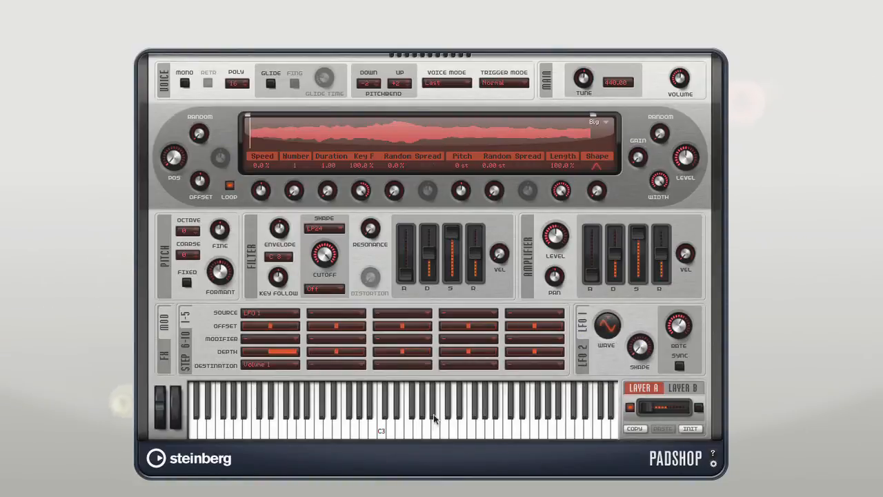
left_click(383, 429)
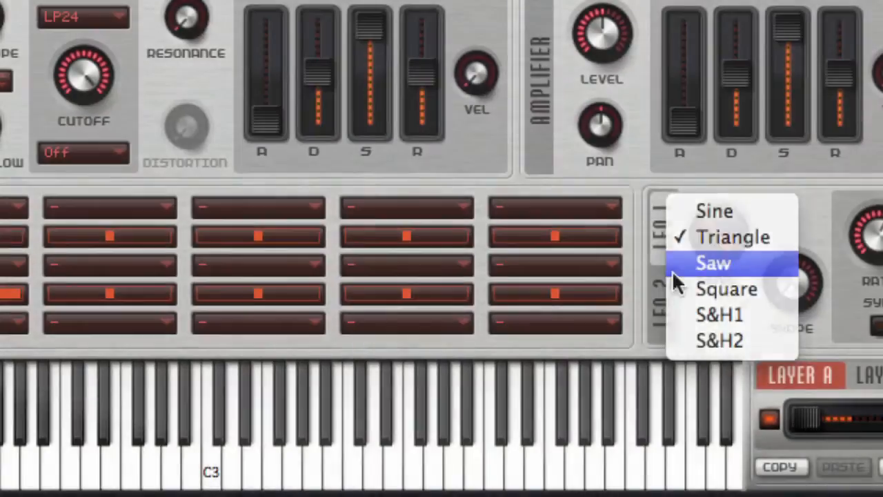
left_click(674, 269)
left_click(215, 474)
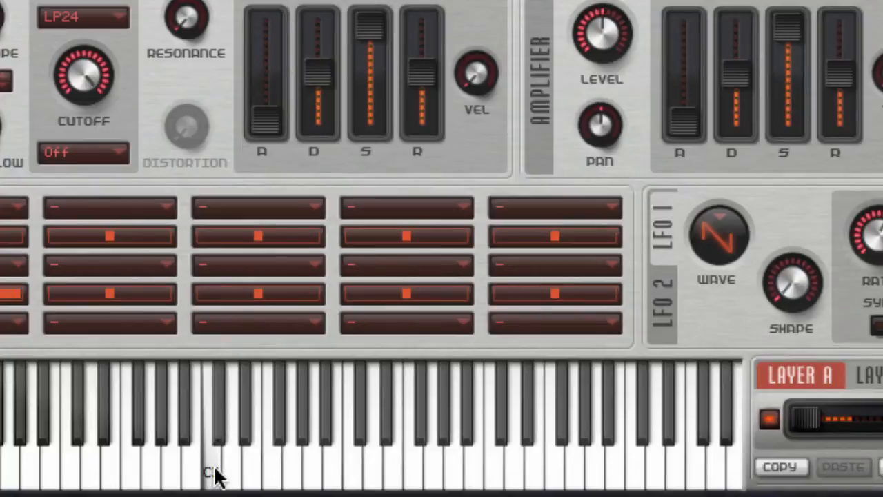
left_click(688, 238)
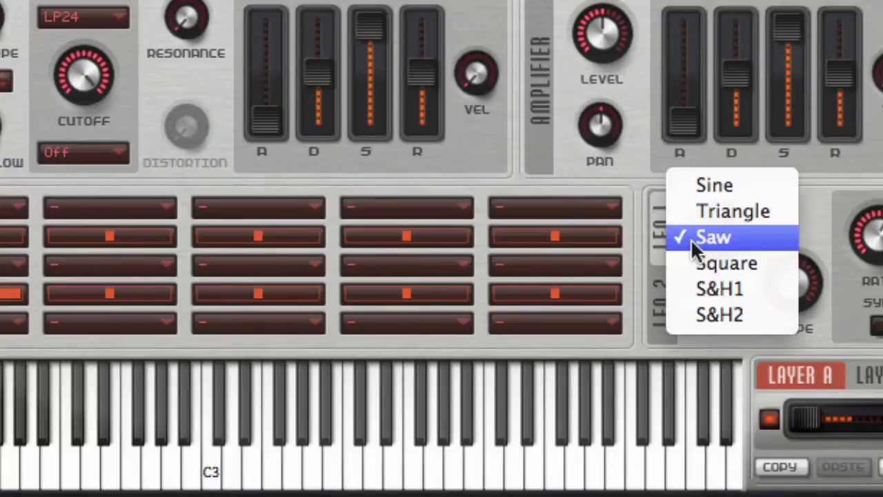
left_click(673, 266)
left_click(213, 453)
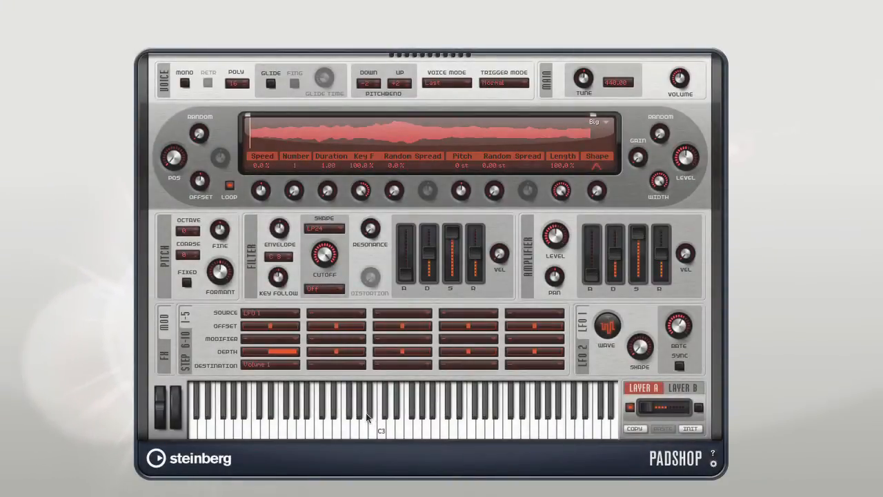
Change the first modulation slot's destination to Grain Length and play notes around C3 to hear the effect.
left_click(293, 364)
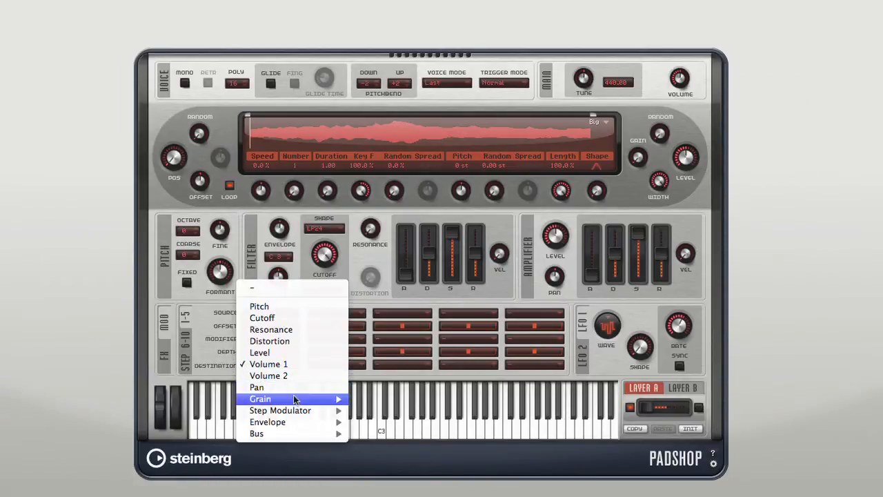
mouse_move(295, 399)
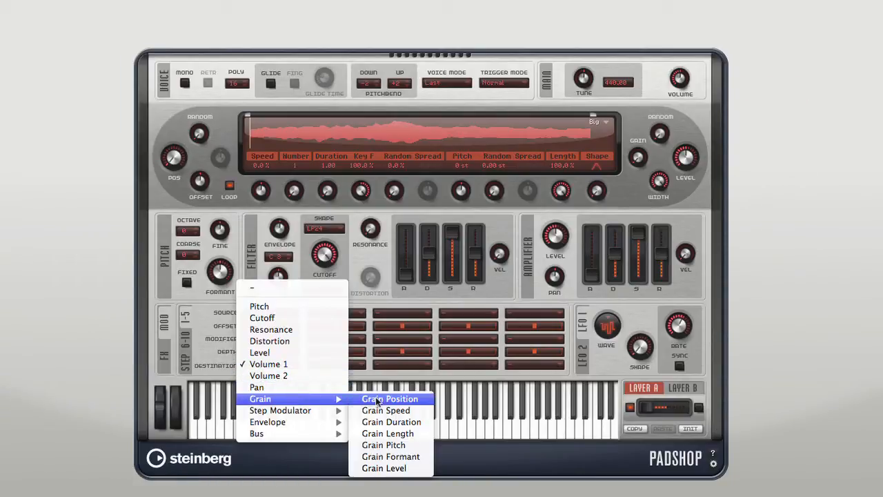
left_click(387, 434)
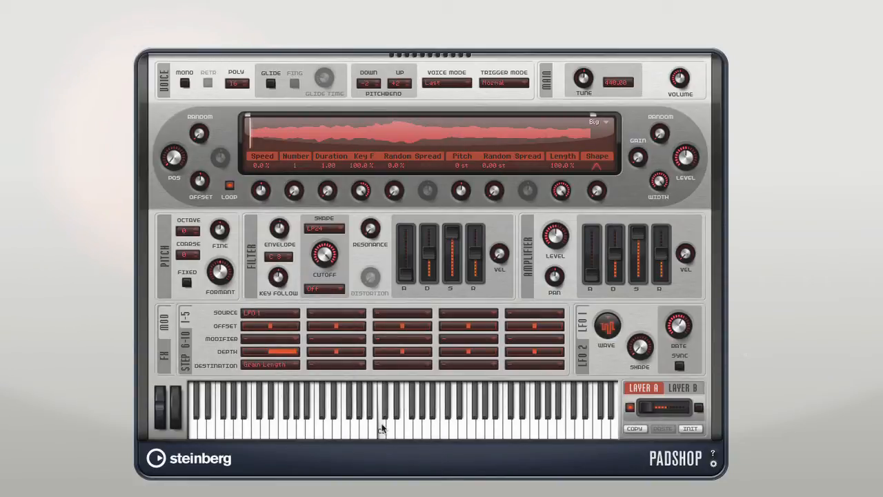
left_click(356, 430)
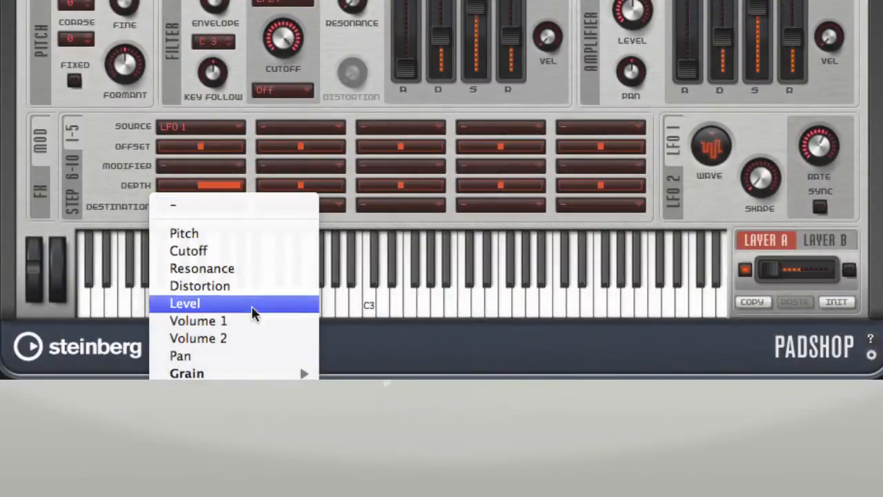
Change the first modulation slot's destination to Grain Position and play notes on the keyboard to hear it.
mouse_move(303, 373)
left_click(359, 371)
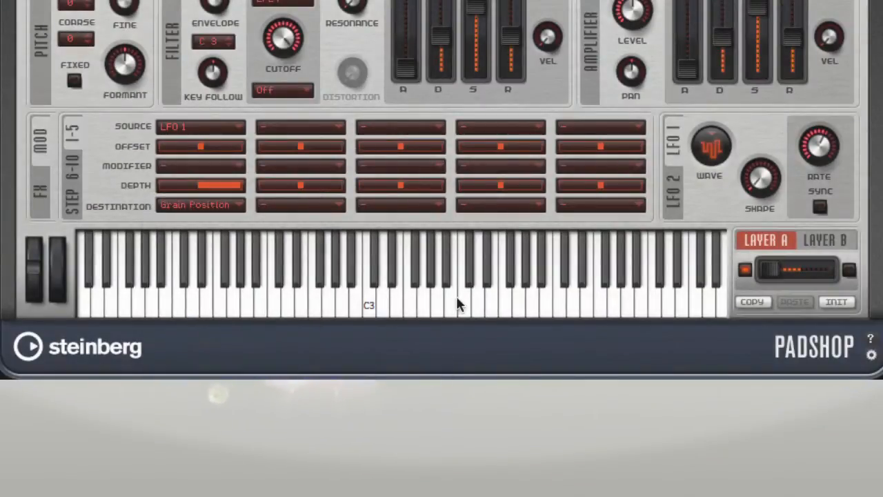
left_click_drag(465, 293, 372, 299)
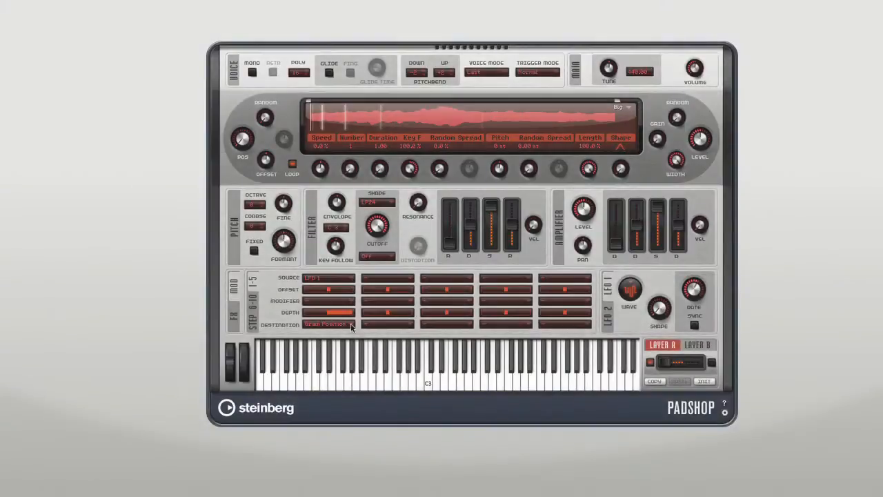
Change the first modulation slot's destination to Grain Speed and play notes just below C3 to hear it.
left_click(237, 206)
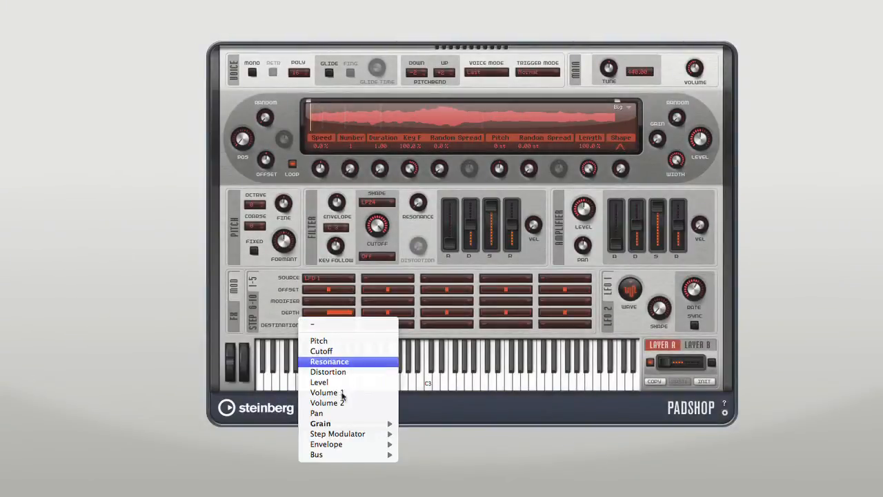
mouse_move(357, 423)
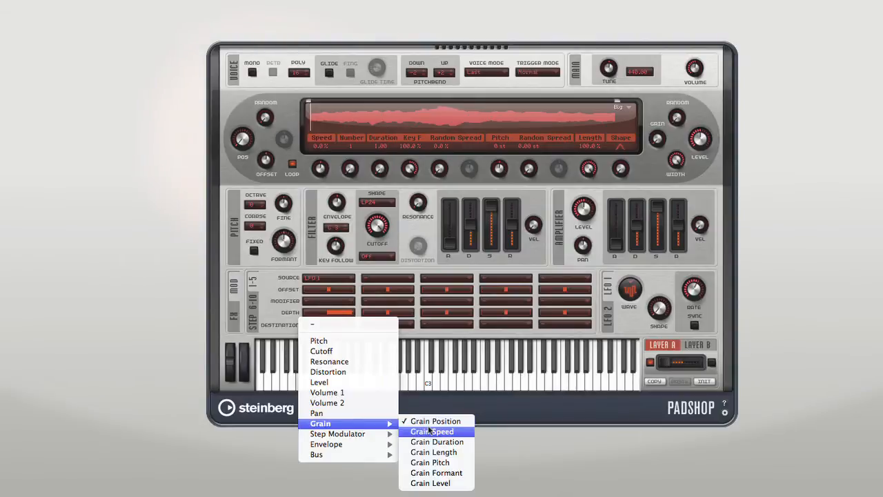
left_click(424, 421)
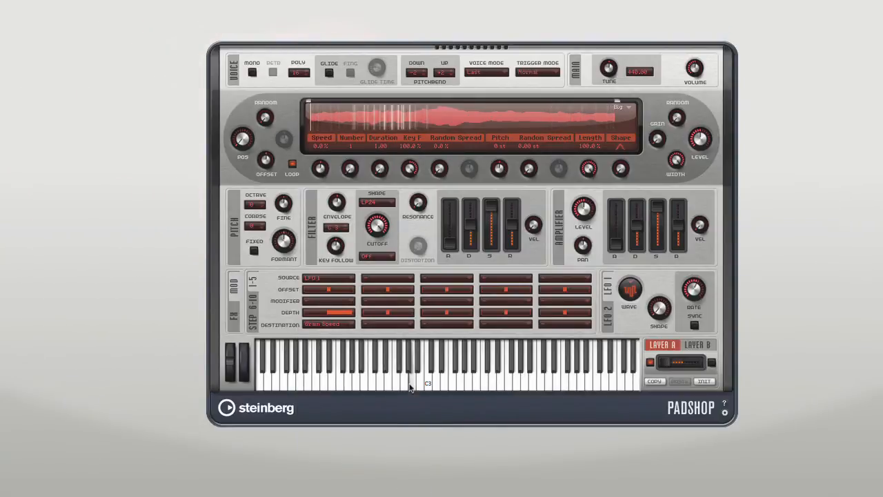
left_click(403, 387)
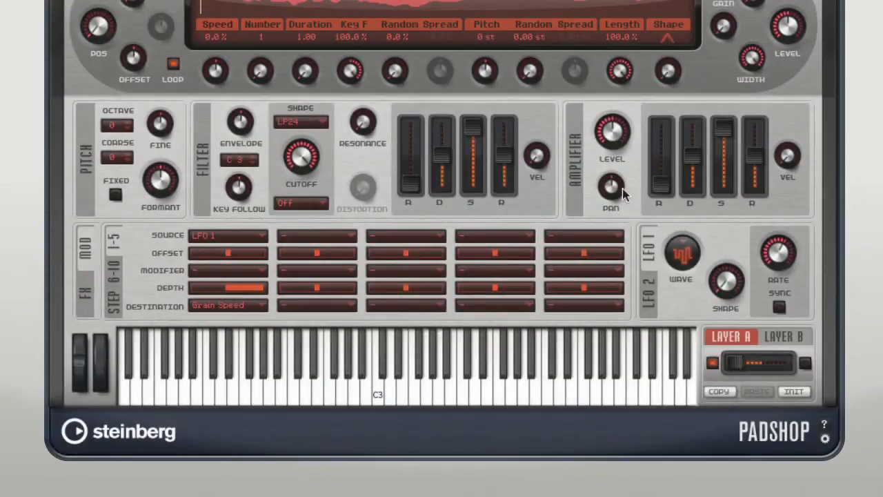
Route Amp Env to Grain Position in the first modulation slot, with a longer amplifier attack, and play C3 to hear it.
left_click(253, 240)
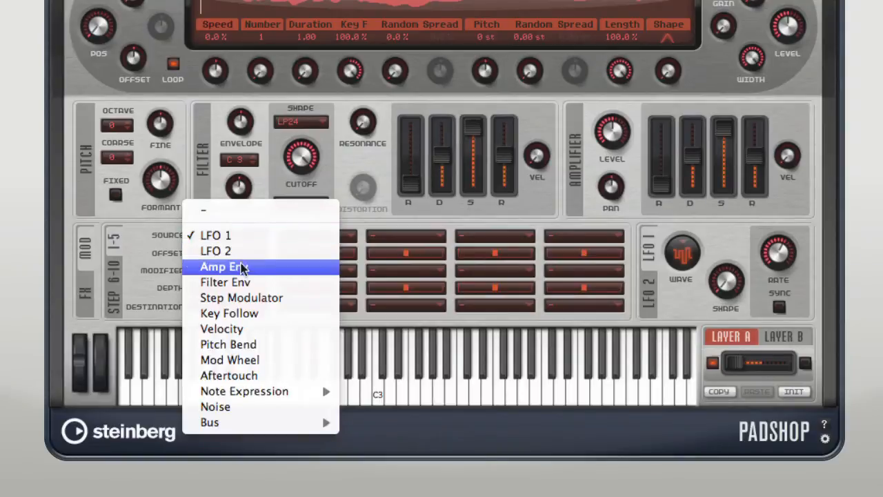
left_click(242, 269)
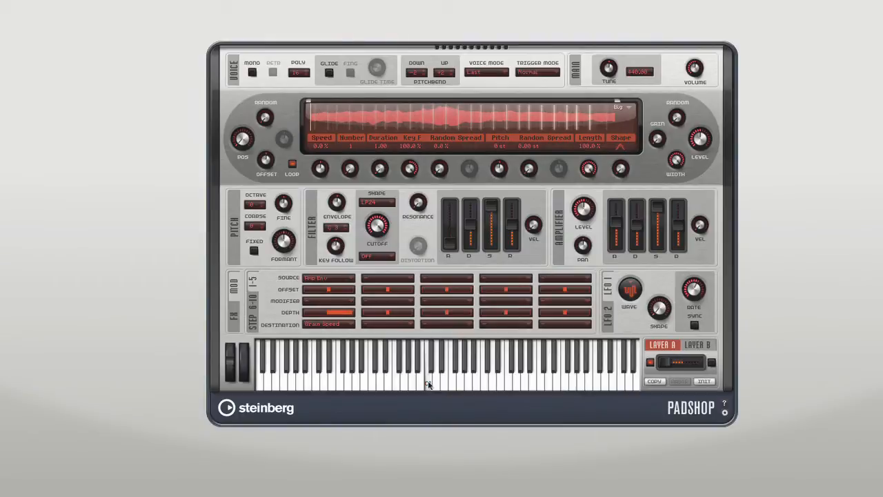
left_click(342, 329)
mouse_move(373, 423)
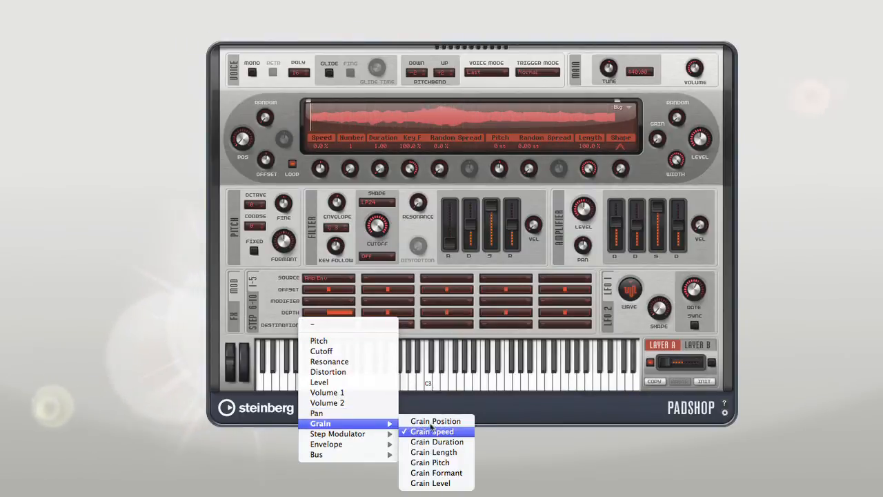
left_click(429, 419)
left_click(429, 381)
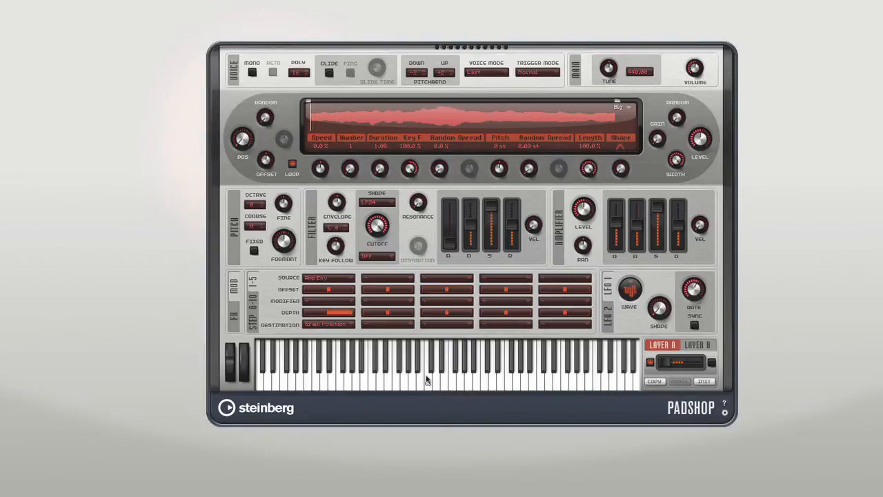
Set the first modulation slot's modifier to LFO 1.
left_click(387, 277)
left_click(338, 287)
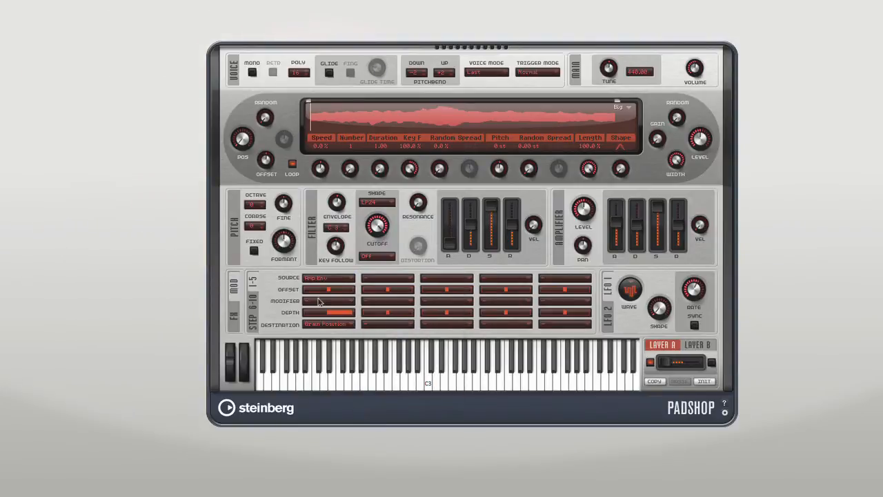
left_click(320, 301)
left_click(327, 318)
Route LFO 1 to Grain Position in the second modulation slot and play a note above C3.
left_click(390, 276)
left_click(391, 290)
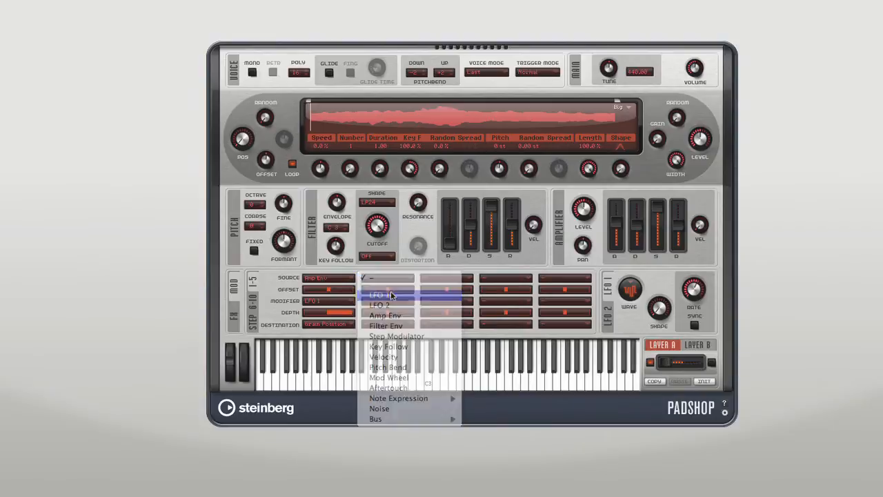
left_click(391, 325)
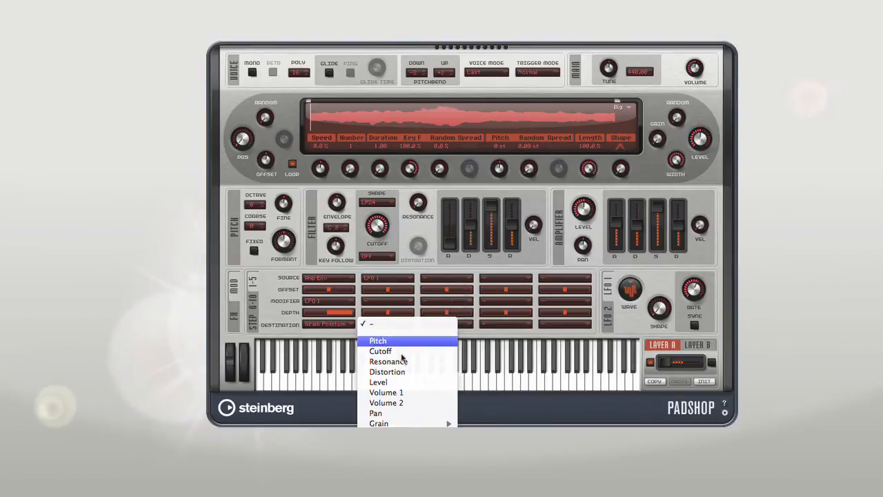
mouse_move(387, 423)
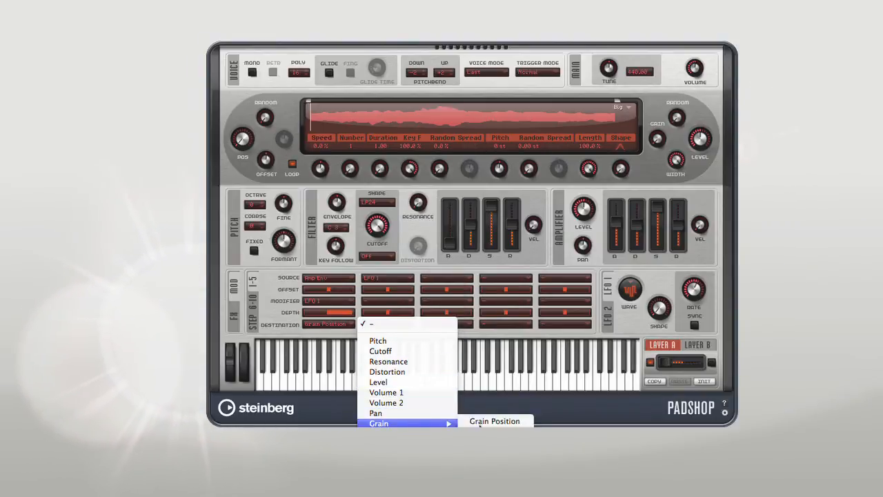
left_click(502, 419)
left_click(454, 387)
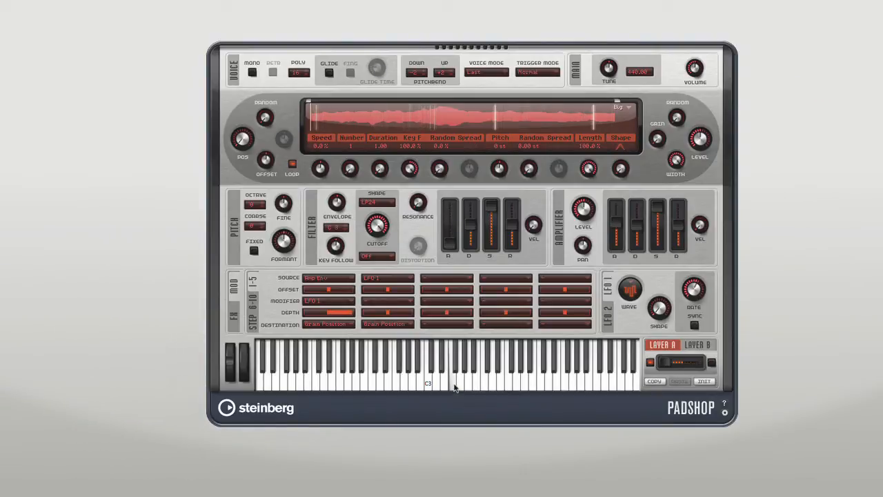
Switch the first modulation slot's destination to Grain Speed and play a note below C3.
left_click(330, 323)
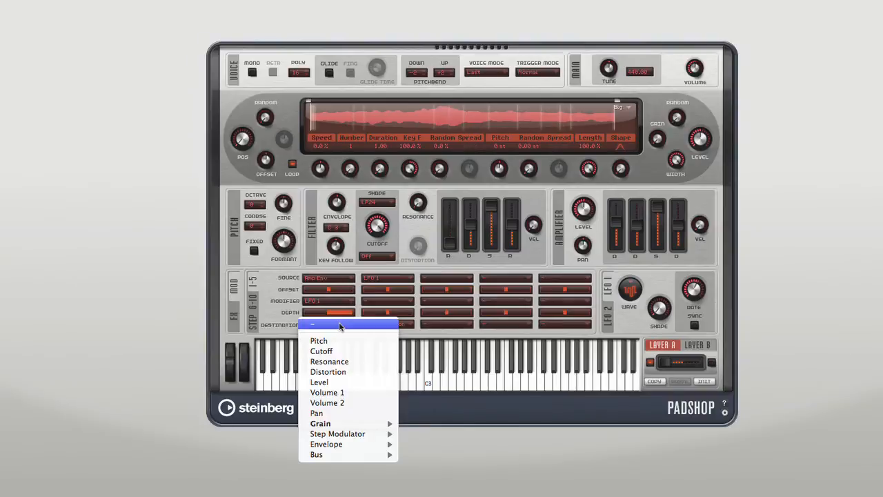
mouse_move(366, 423)
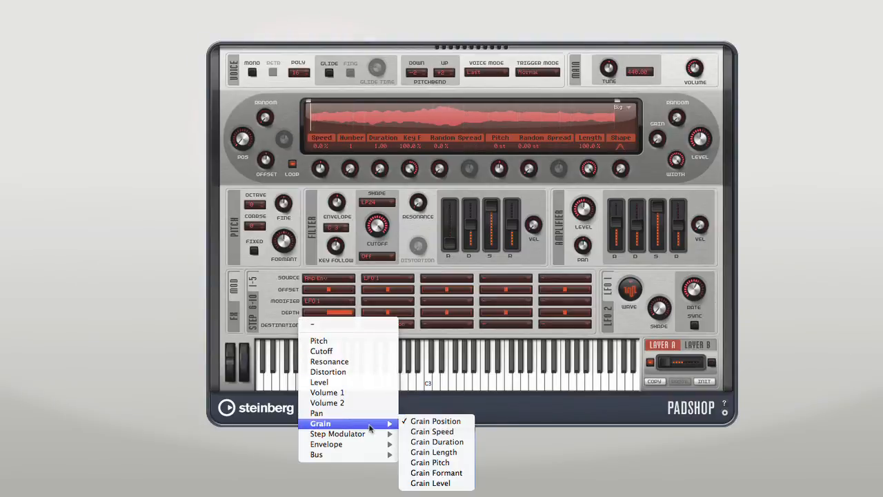
left_click(428, 420)
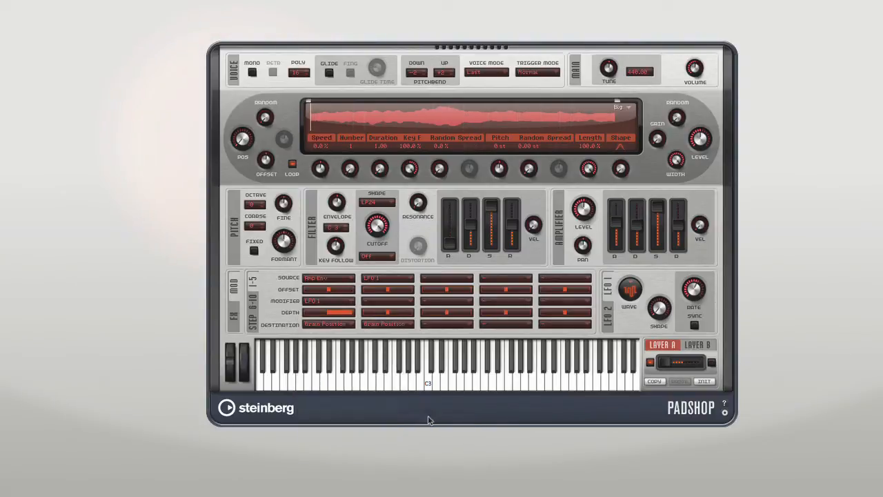
left_click(413, 381)
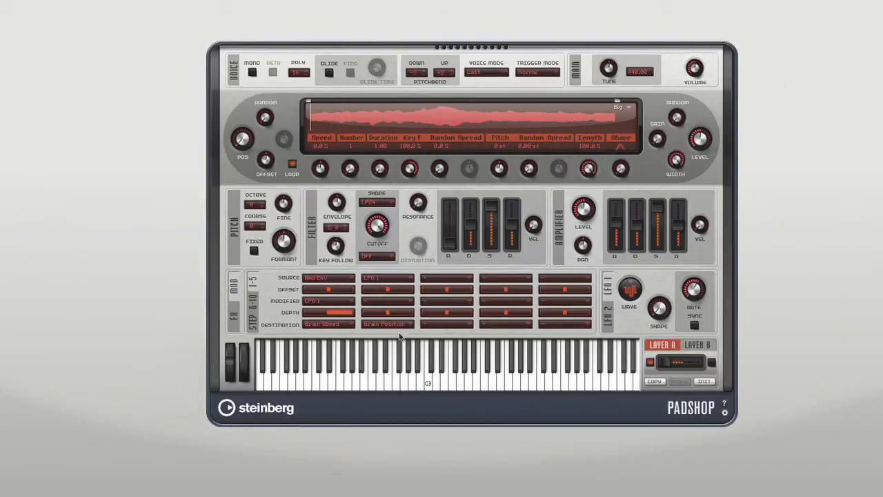
left_click(329, 278)
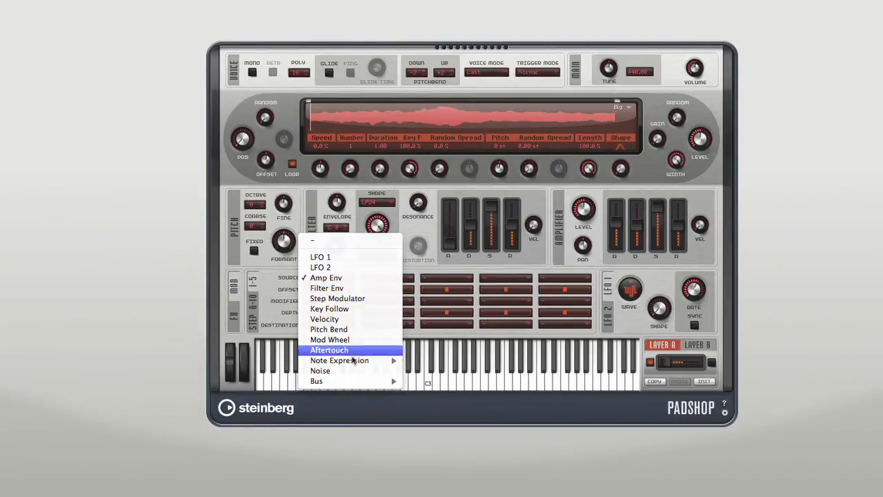
mouse_move(354, 382)
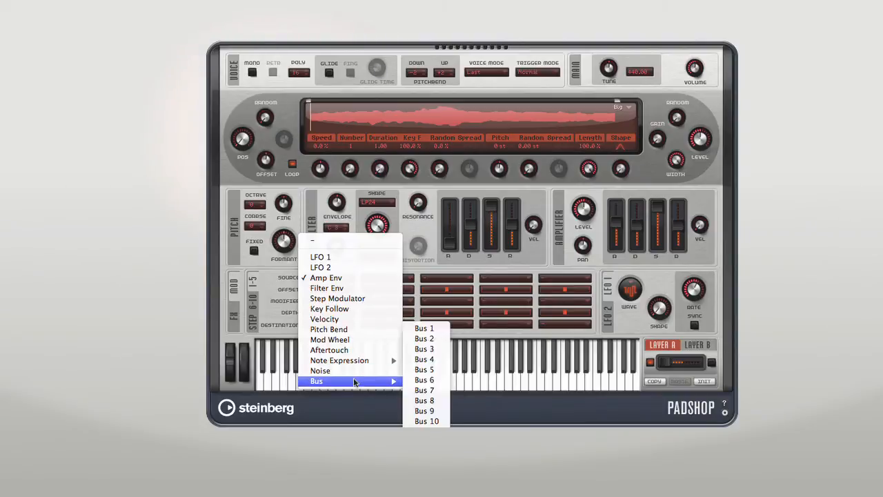
left_click(278, 365)
left_click(251, 307)
left_click(253, 286)
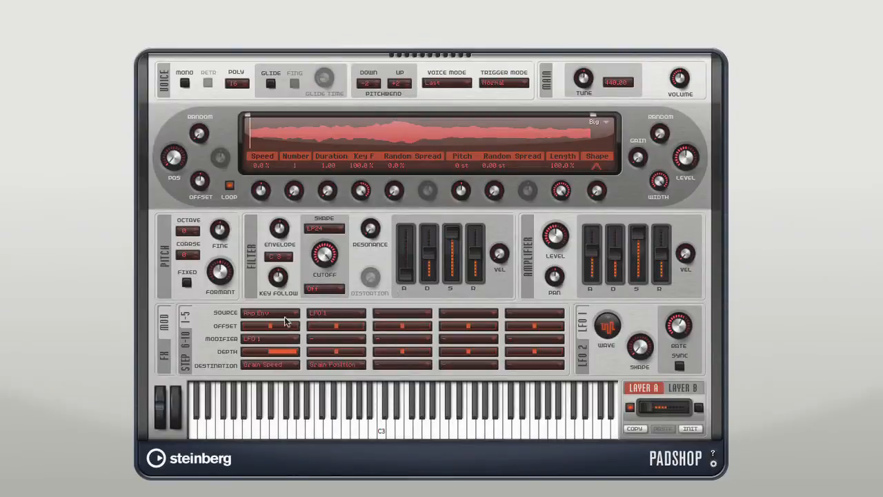
Set the first modulation slot's source to Step Modulator and show the step modulator's settings.
left_click(284, 315)
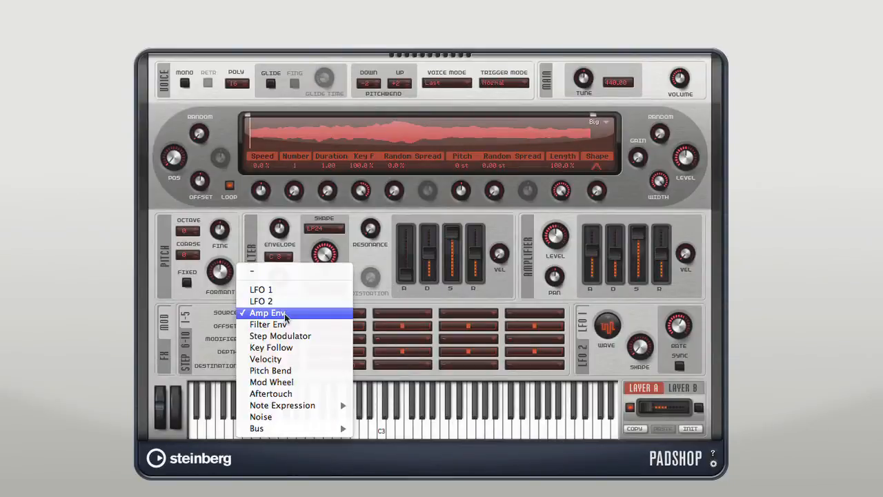
left_click(326, 335)
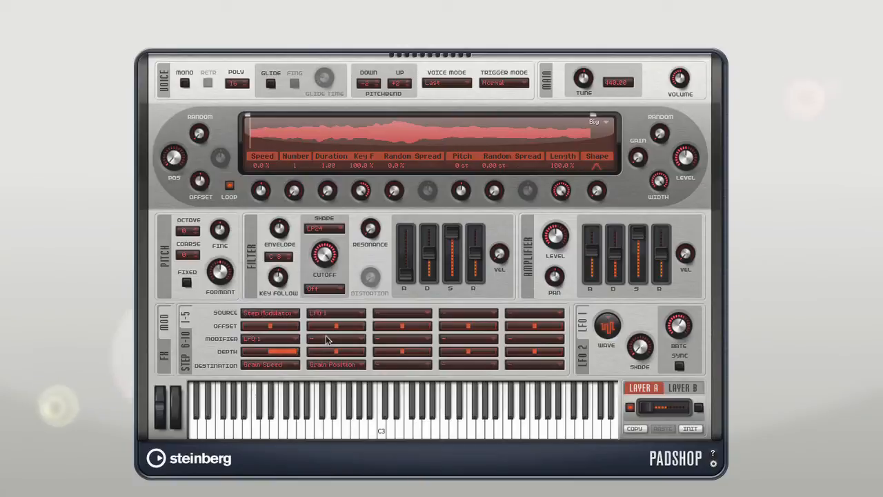
left_click(185, 365)
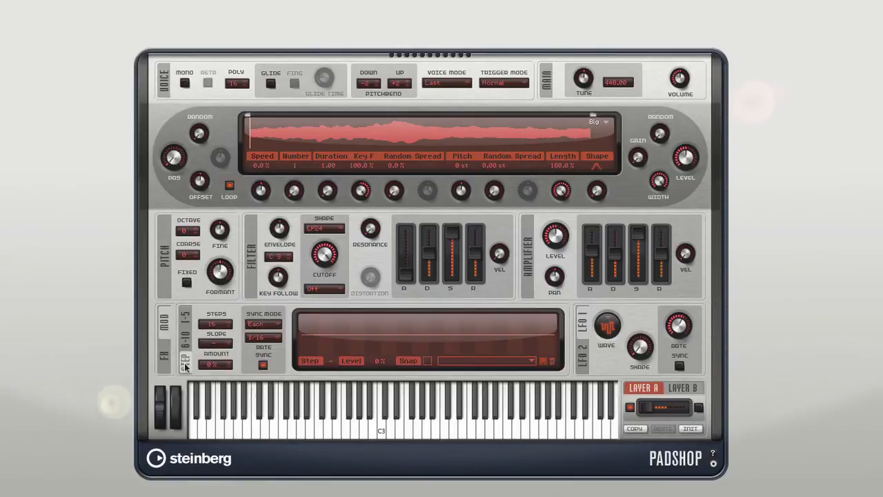
left_click(273, 329)
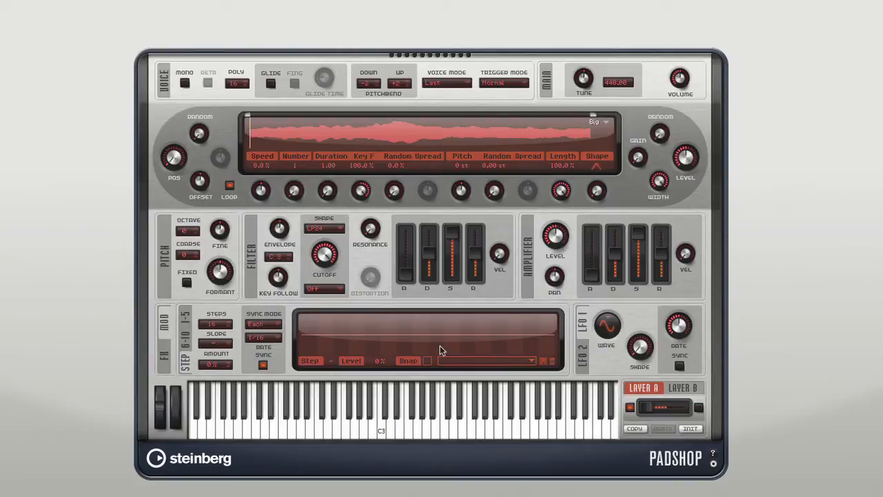
Load the "16 to 32" preset into the step modulator.
left_click(521, 363)
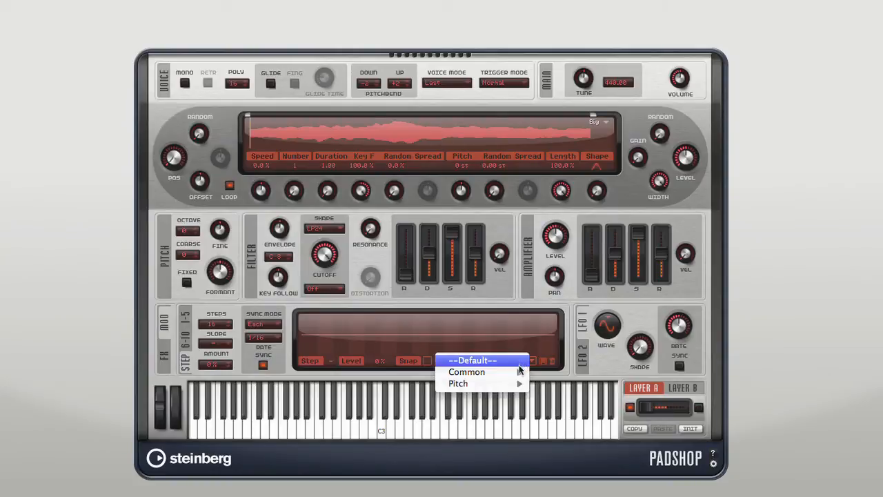
mouse_move(518, 366)
left_click(546, 367)
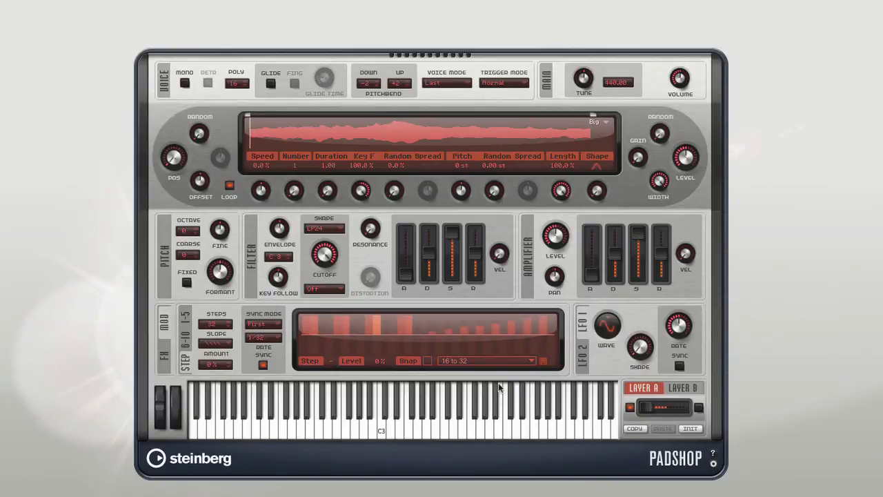
Route the Step Modulator to Pitch in the first modulation slot and raise its depth to a bit over half of the positive range.
left_click(185, 318)
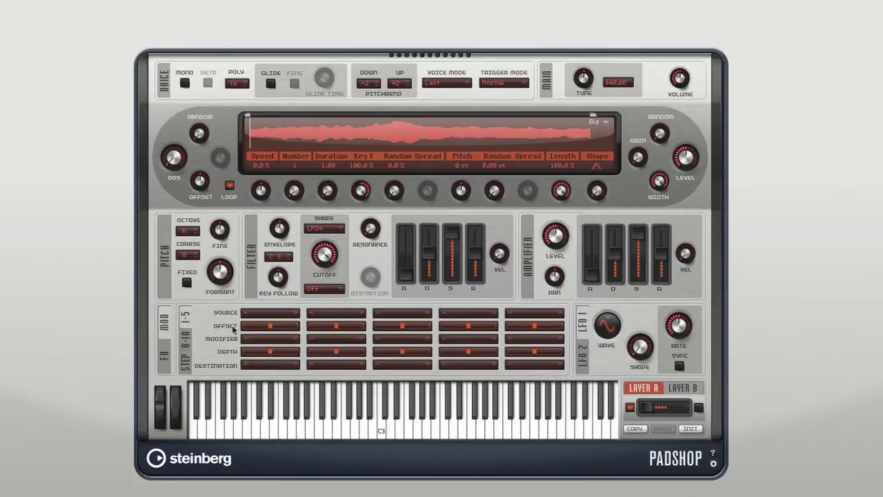
left_click(274, 316)
left_click(306, 379)
left_click(279, 368)
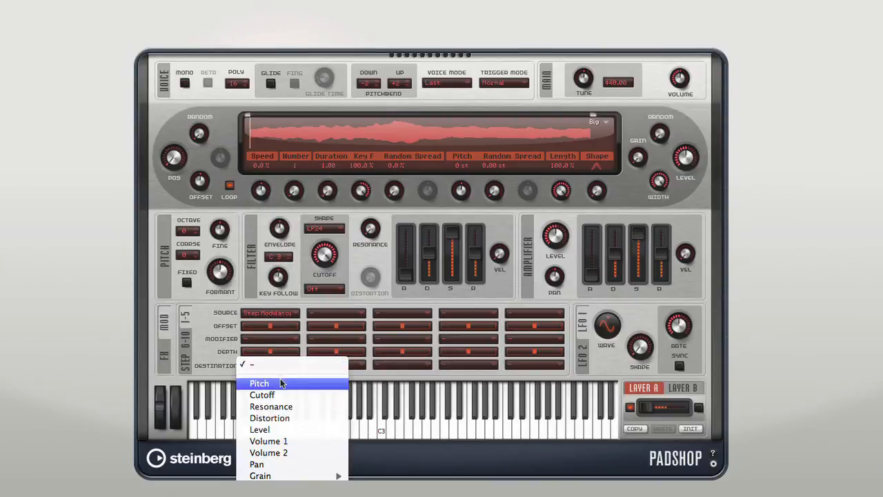
left_click(281, 384)
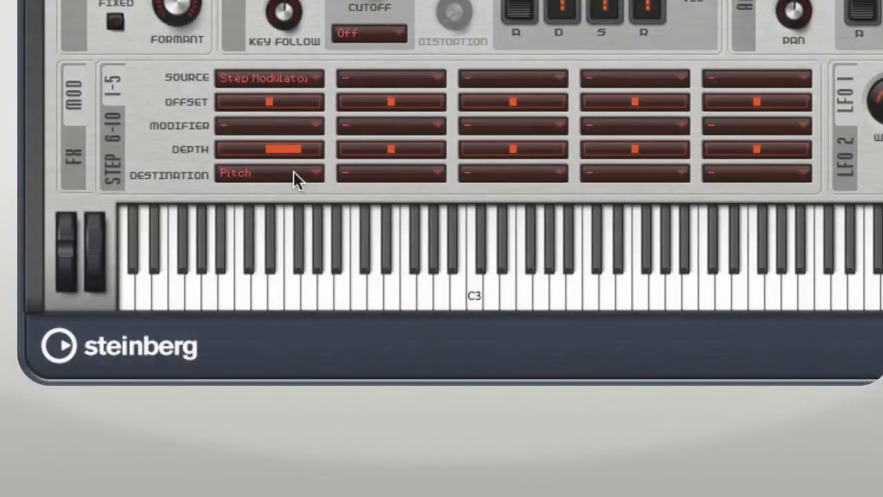
Switch the first modulation slot's destination to Grain Position and play notes around C3.
left_click(295, 174)
mouse_move(292, 343)
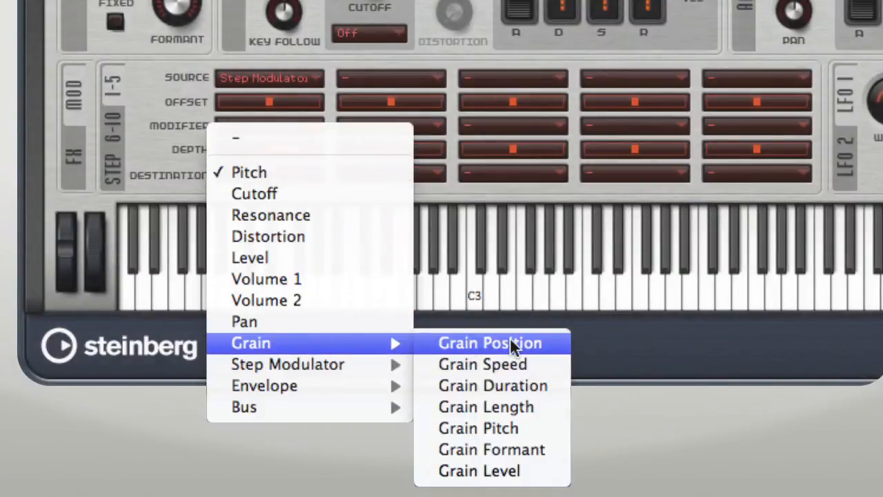
left_click(511, 341)
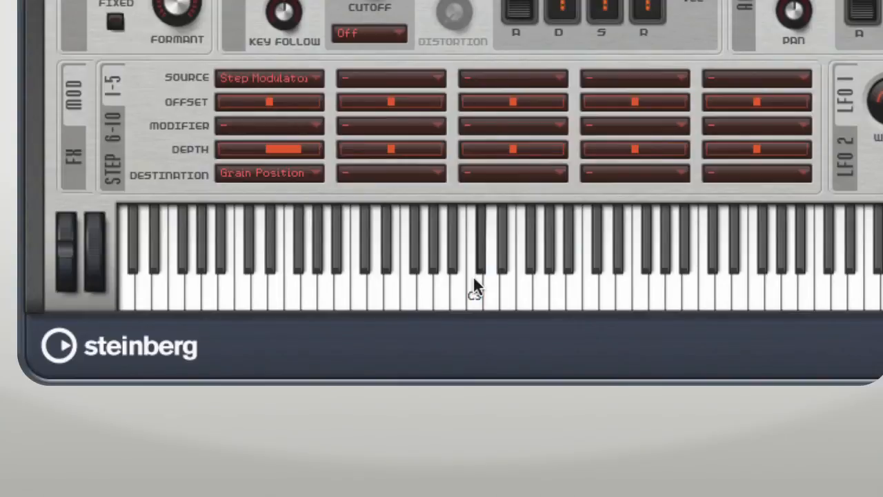
left_click_drag(473, 276, 454, 281)
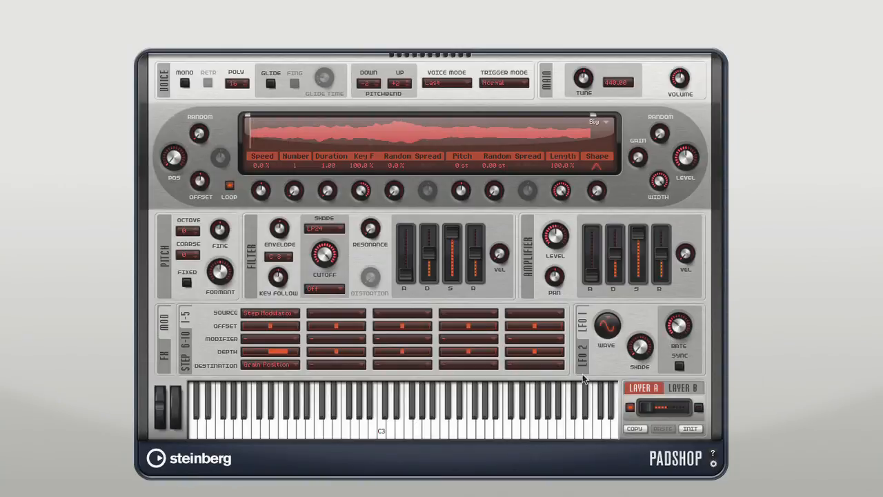
Redraw the step modulator's levels freehand, dipping below zero mid-pattern, rising again and ending with step 32 at -100%.
left_click(185, 367)
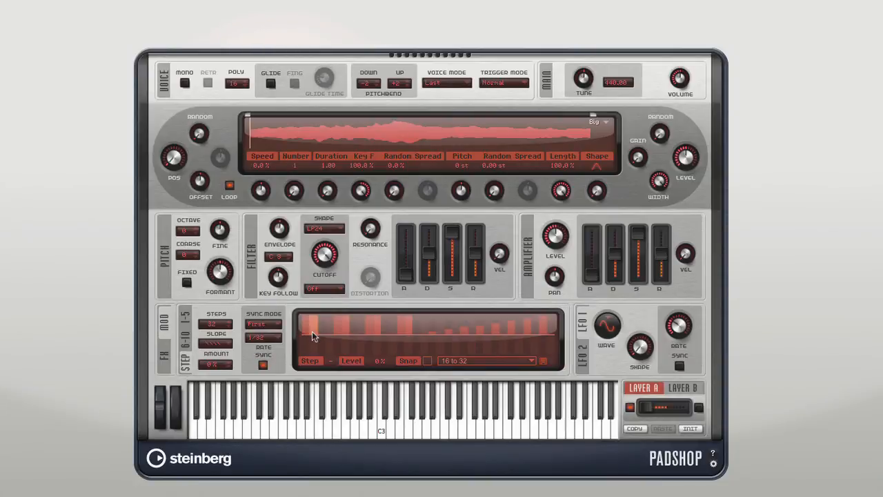
left_click_drag(368, 338, 437, 353)
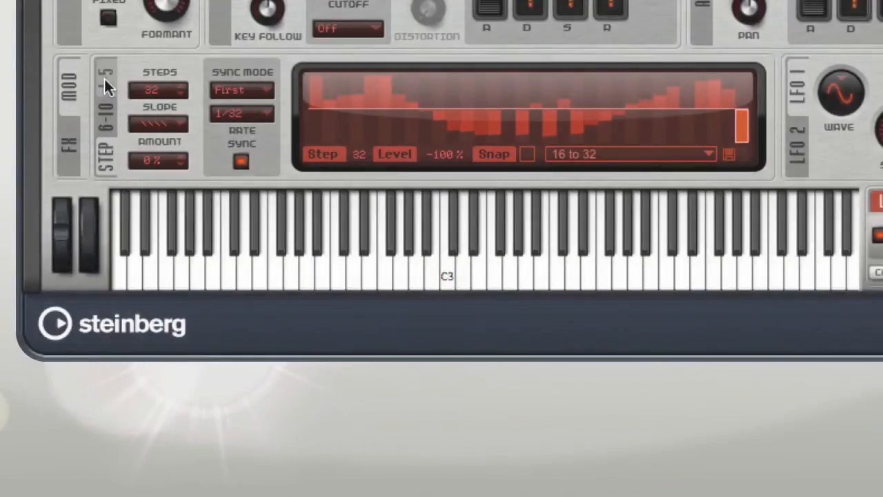
Return to modulation slots 1-5, switch the first slot's destination to Grain Pitch and play a note near C3.
left_click(105, 79)
left_click(262, 162)
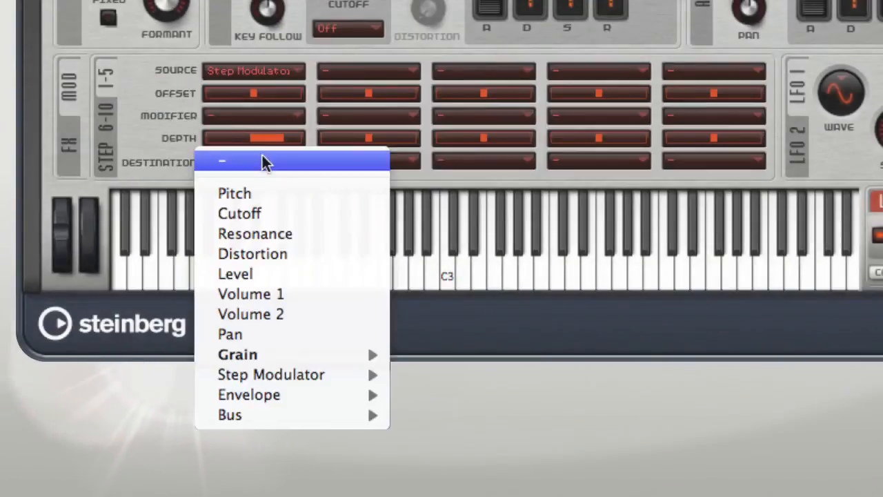
mouse_move(331, 355)
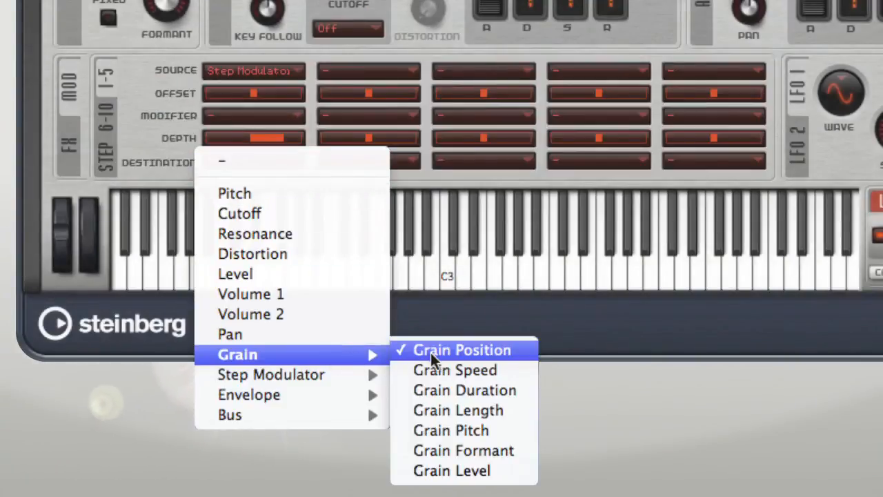
left_click(496, 430)
left_click(456, 277)
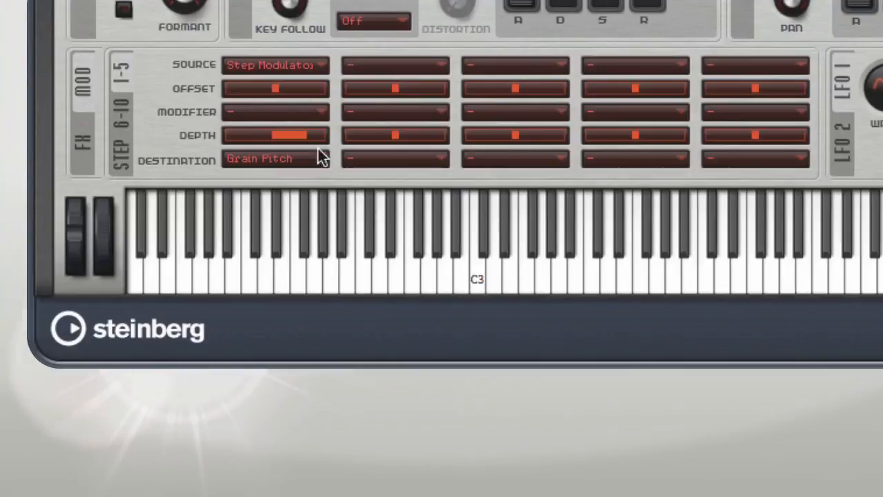
Switch the first modulation slot's destination to Grain Duration.
left_click(305, 158)
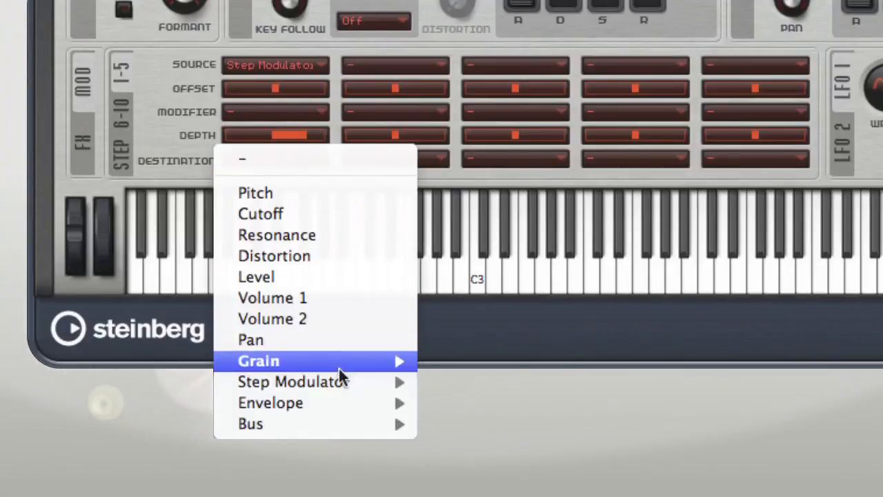
mouse_move(360, 367)
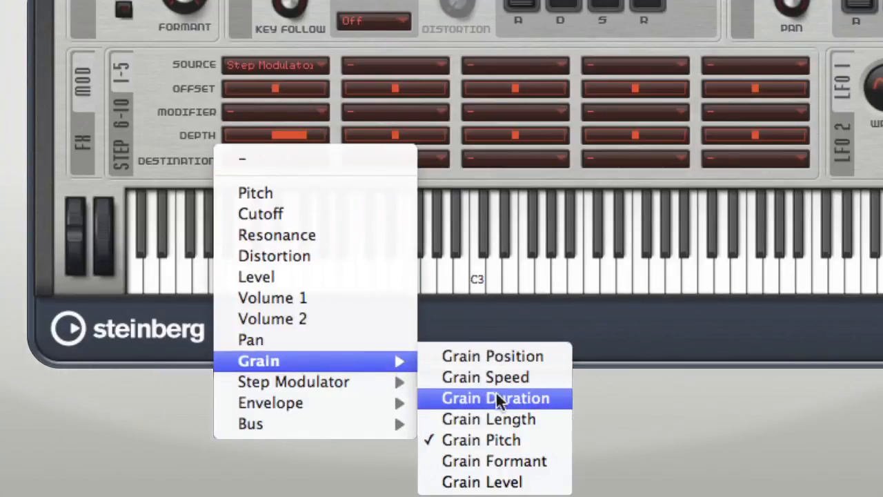
left_click(535, 397)
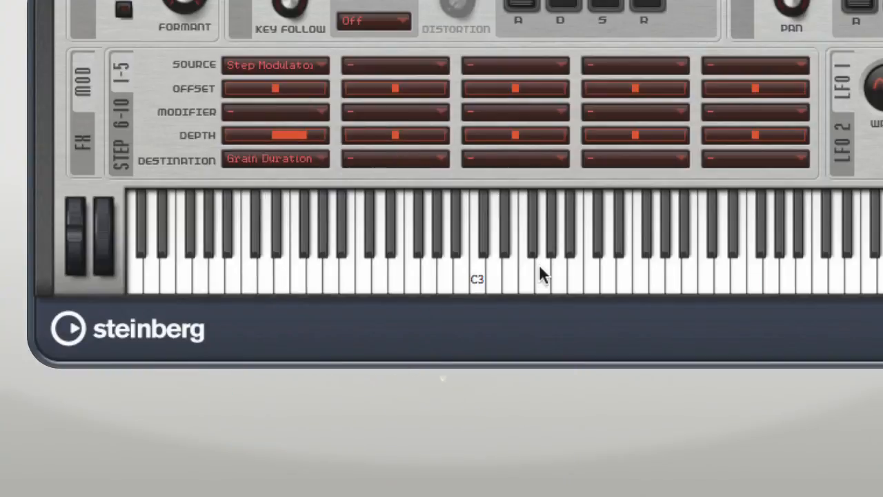